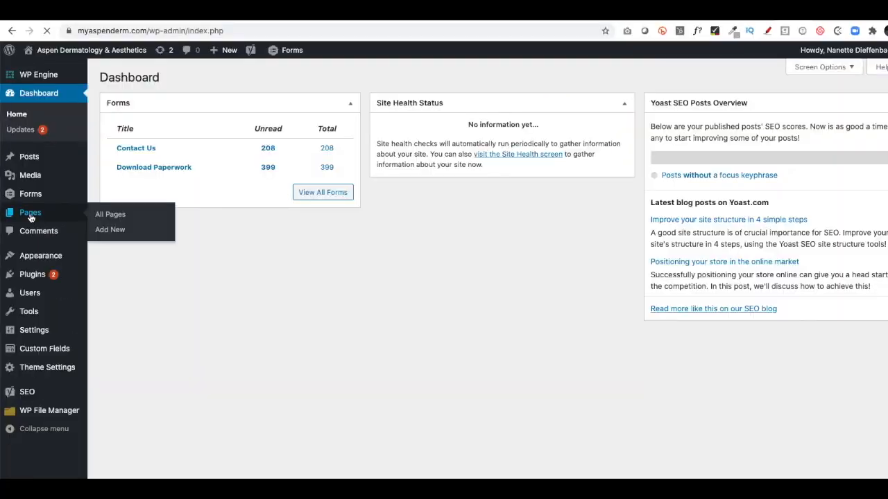
Open the list of all website pages and look through the page titles.
{"action": "left_click", "coordinate": [57, 195]}
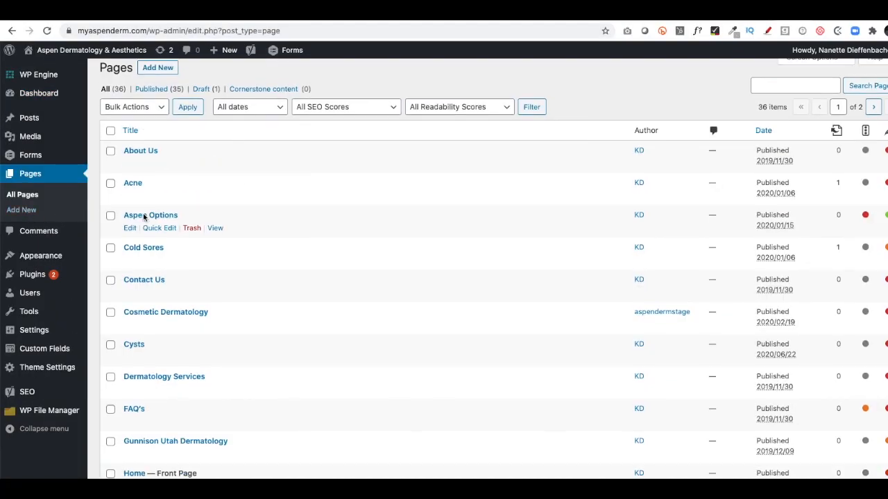
{"action": "scroll", "coordinate": [145, 222], "scroll_direction": "down", "scroll_amount": 1}
{"action": "scroll", "coordinate": [132, 255], "scroll_direction": "down", "scroll_amount": 1}
{"action": "scroll", "coordinate": [132, 277], "scroll_direction": "down", "scroll_amount": 1}
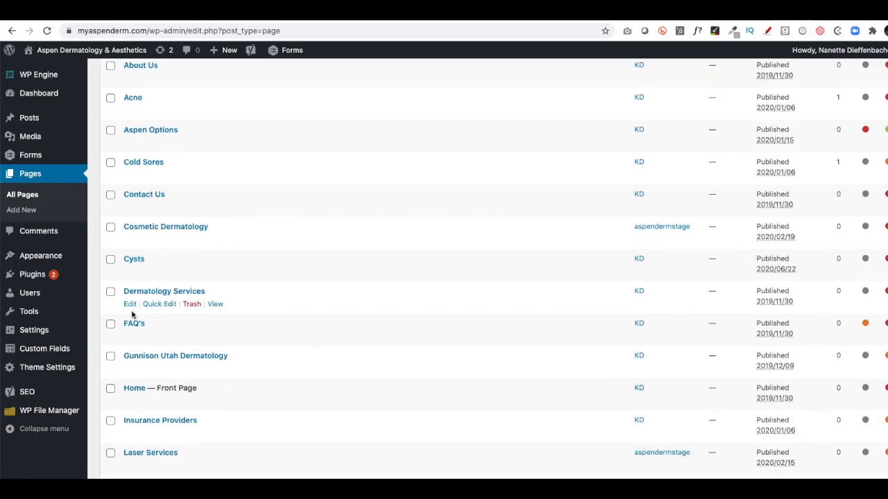
{"action": "scroll", "coordinate": [135, 327], "scroll_direction": "down", "scroll_amount": 4}
{"action": "scroll", "coordinate": [194, 295], "scroll_direction": "down", "scroll_amount": 5}
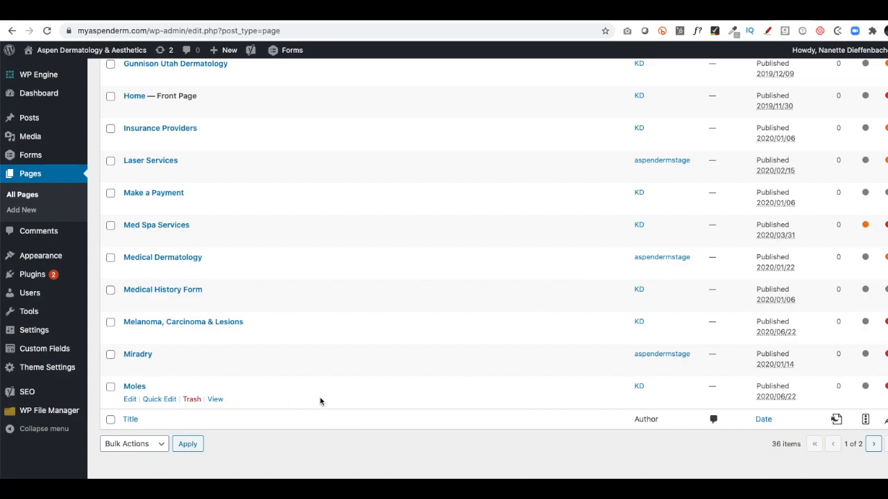
{"action": "scroll", "coordinate": [143, 368], "scroll_direction": "up", "scroll_amount": 8}
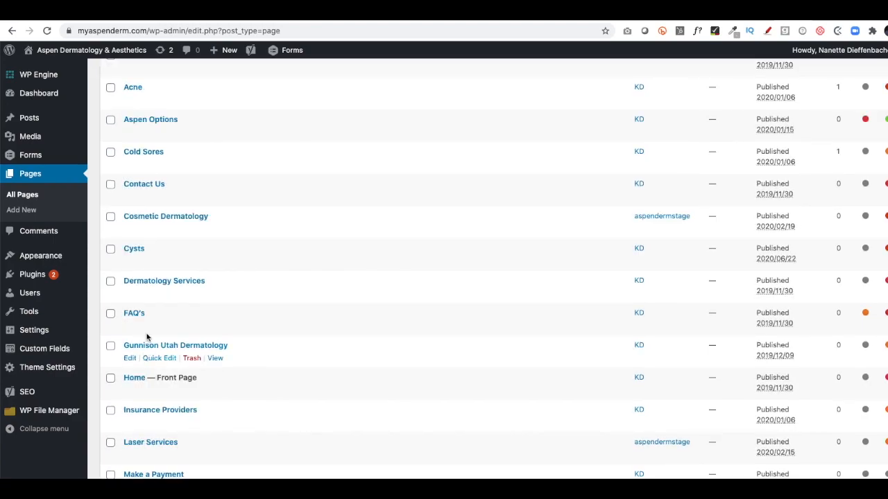
{"action": "scroll", "coordinate": [146, 337], "scroll_direction": "up", "scroll_amount": 3}
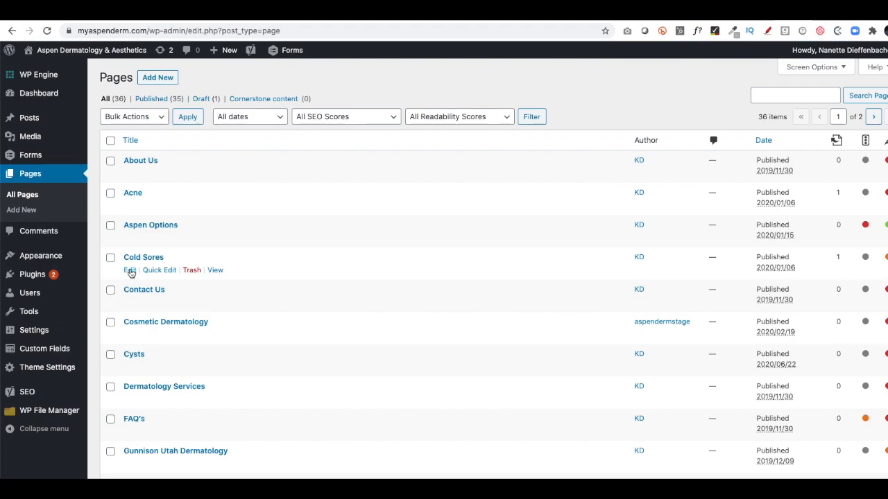
Open the Cold Sores, About Us and FAQ's pages for editing in separate tabs.
{"action": "left_click", "coordinate": [130, 271]}
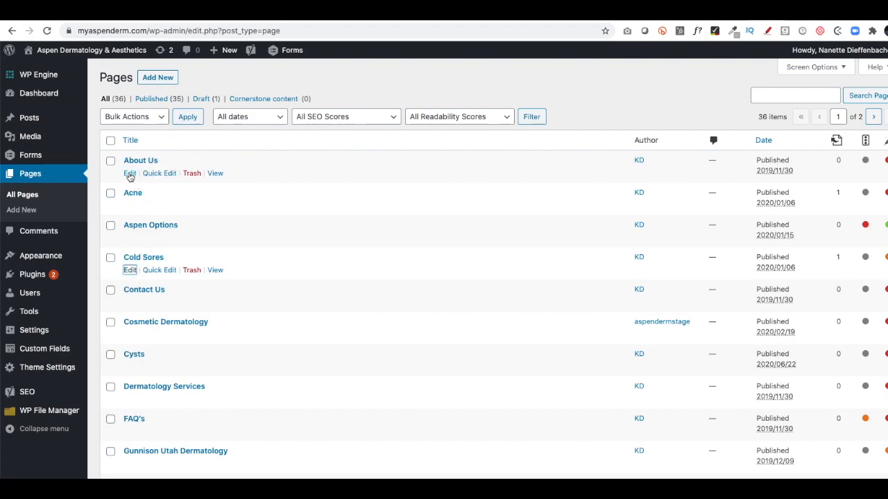
{"action": "left_click", "coordinate": [129, 175]}
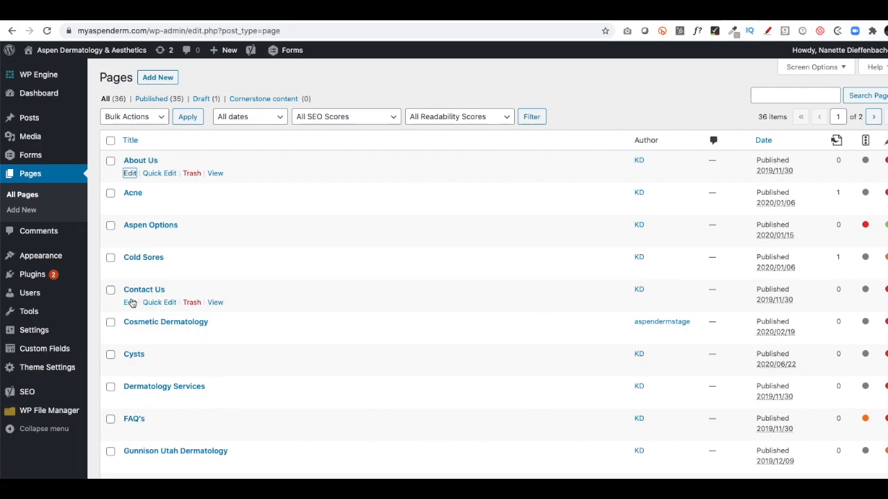
{"action": "left_click", "coordinate": [129, 432]}
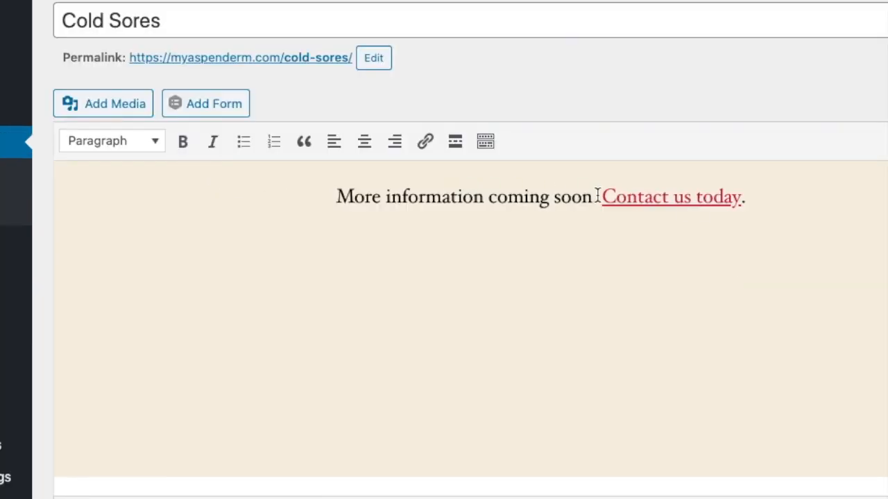
Inspect the link target of "Contact us today" in the Cold Sores page text.
{"action": "left_click_drag", "start_coordinate": [418, 205], "coordinate": [458, 205]}
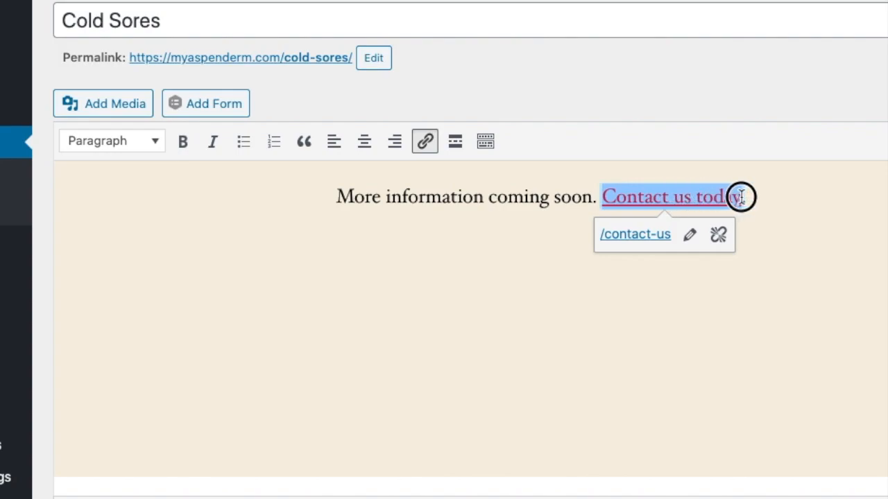
{"action": "left_click_drag", "start_coordinate": [742, 197], "coordinate": [744, 197]}
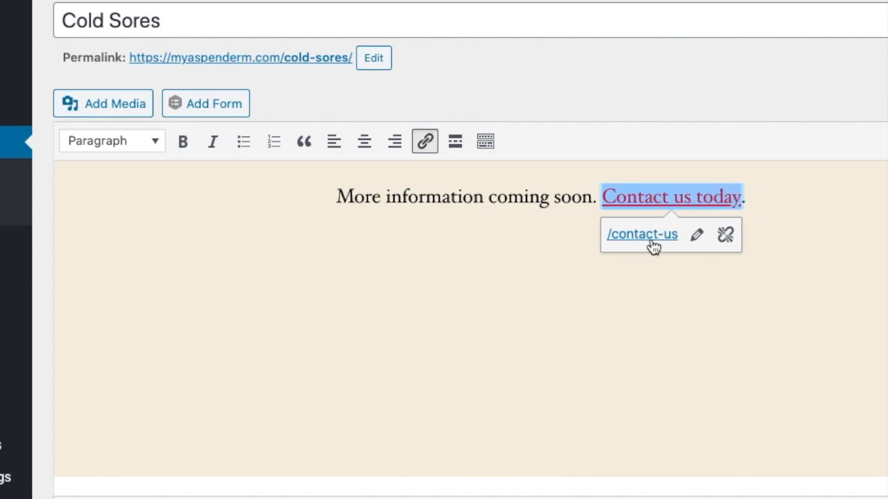
{"action": "left_click", "coordinate": [512, 238]}
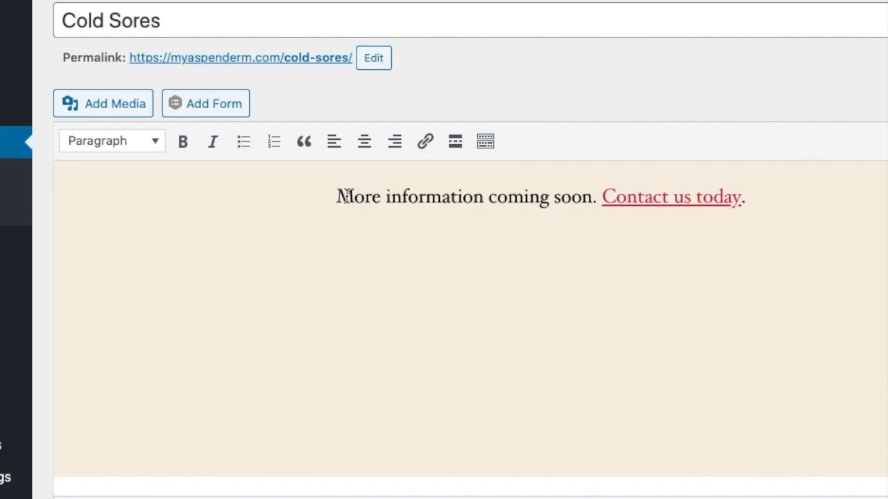
Link the word "More" in the Cold Sores text to the existing FAQ's page.
{"action": "left_click", "coordinate": [336, 196]}
{"action": "left_click_drag", "start_coordinate": [336, 195], "coordinate": [377, 196]}
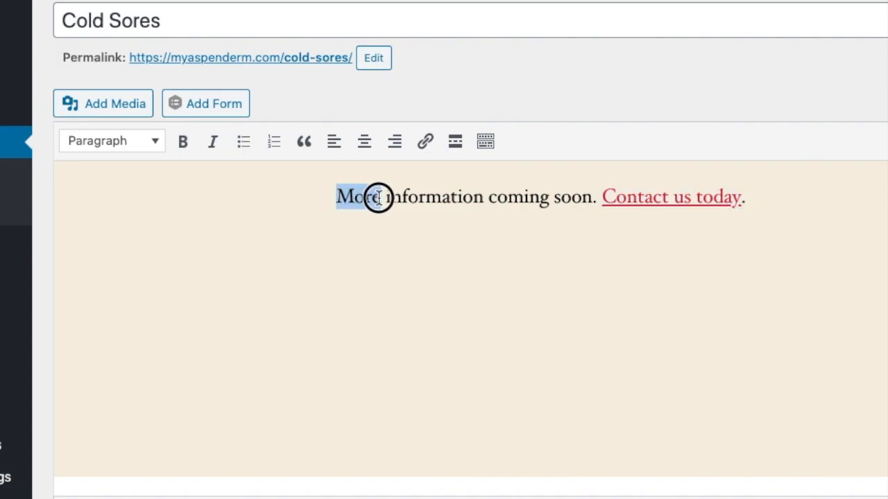
{"action": "left_click", "coordinate": [428, 145]}
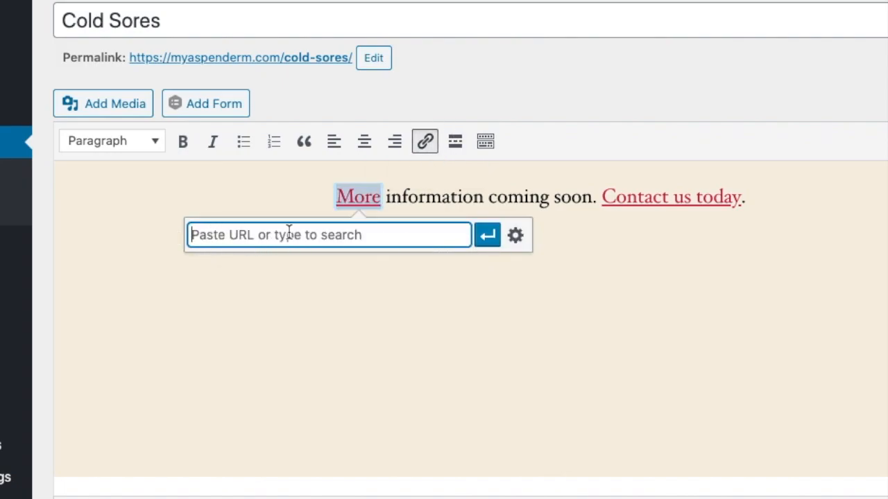
{"action": "left_click", "coordinate": [517, 236]}
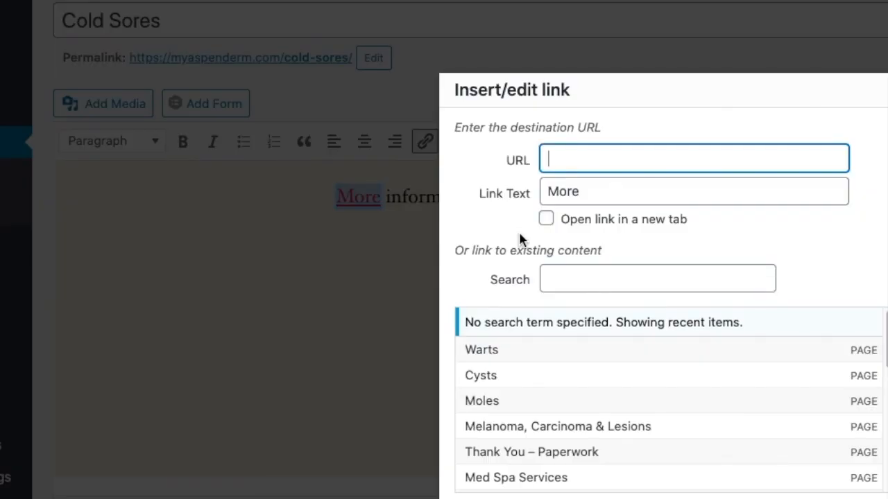
{"action": "scroll", "coordinate": [559, 375], "scroll_direction": "down", "scroll_amount": 10}
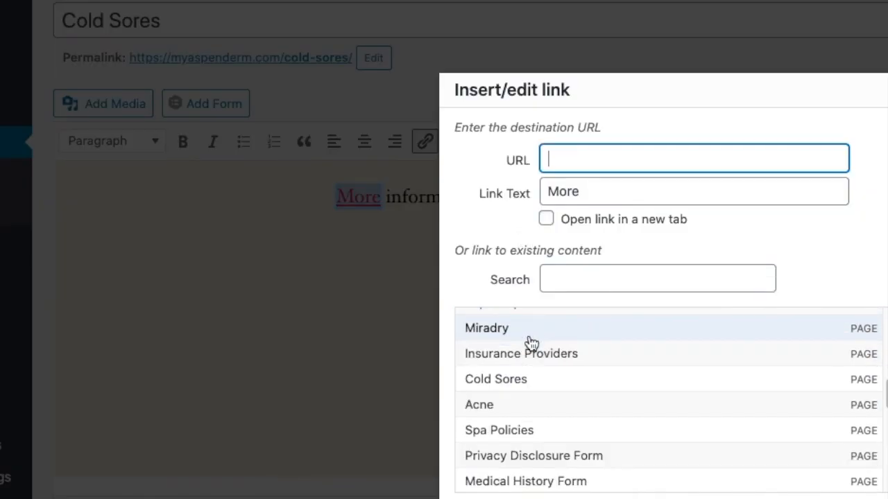
{"action": "scroll", "coordinate": [531, 351], "scroll_direction": "up", "scroll_amount": 10}
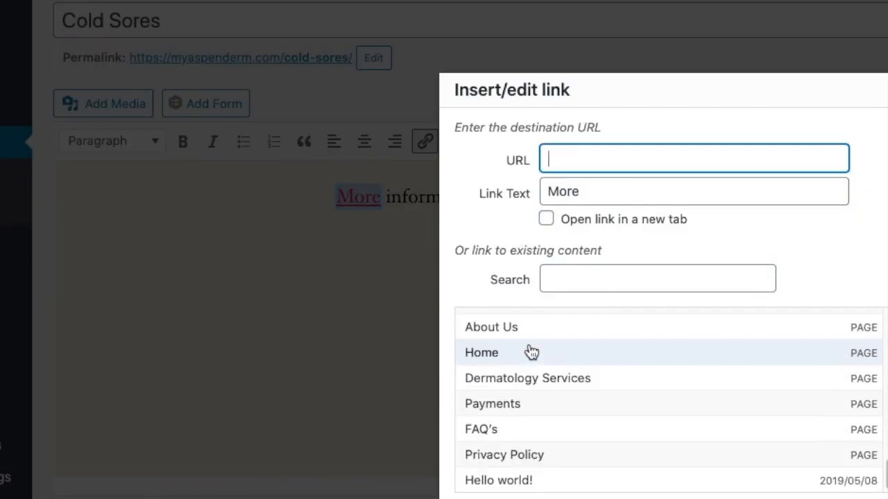
{"action": "left_click", "coordinate": [493, 431]}
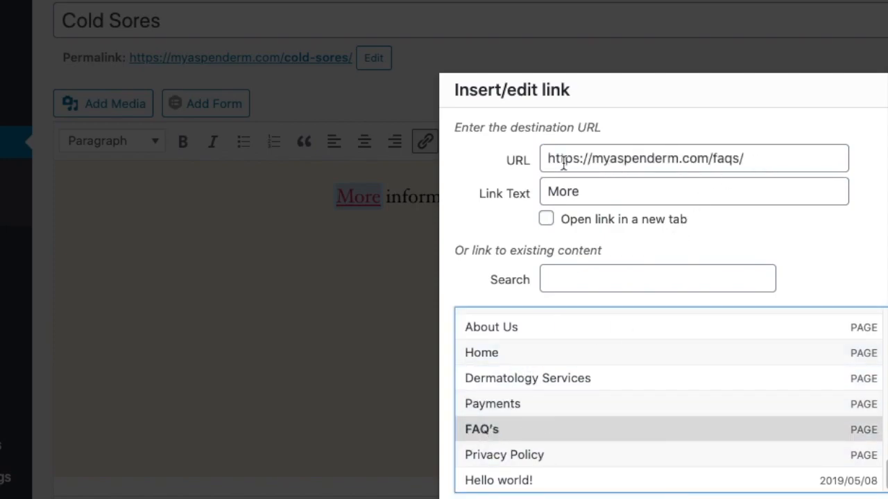
{"action": "left_click", "coordinate": [860, 498]}
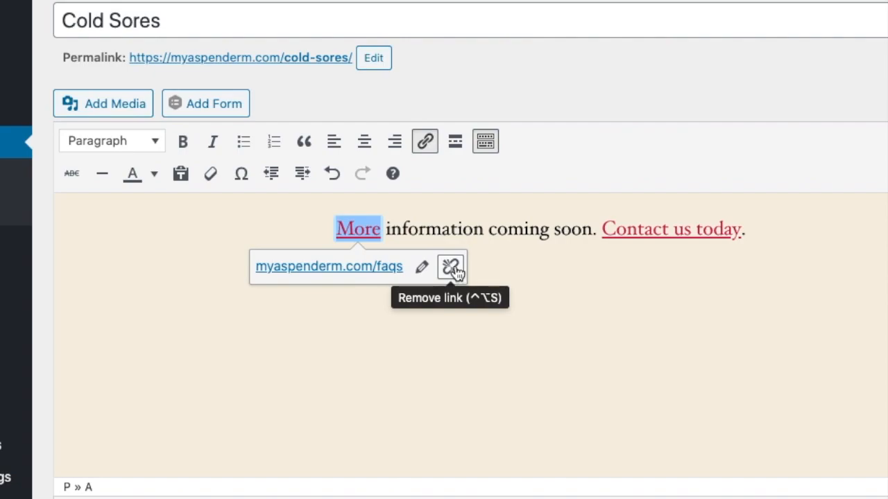
Remove the link from the word "More" and update the Cold Sores page.
{"action": "left_click", "coordinate": [452, 268]}
{"action": "left_click", "coordinate": [376, 272]}
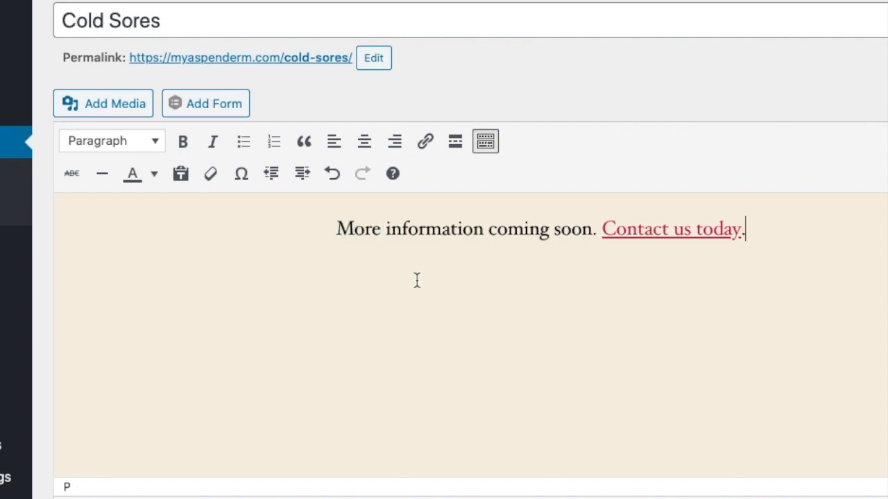
{"action": "left_click", "coordinate": [874, 219]}
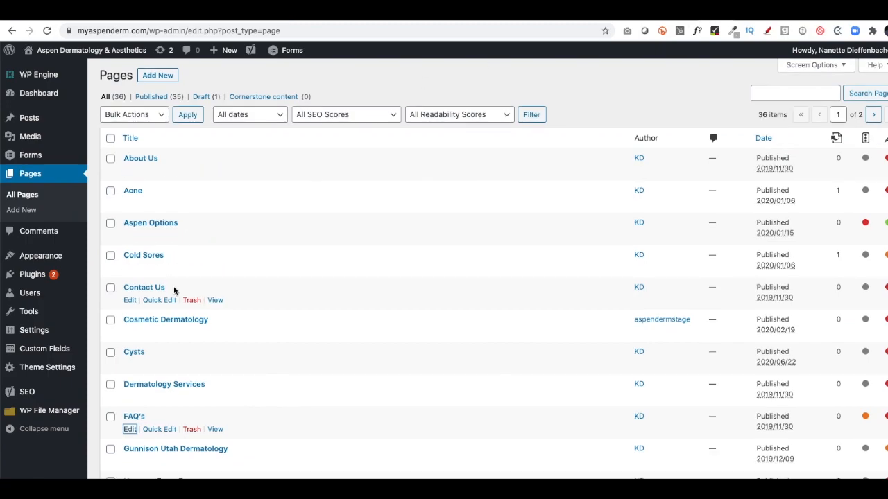
Find the Miradry page in the list of all pages and open it for editing.
{"action": "scroll", "coordinate": [173, 285], "scroll_direction": "down", "scroll_amount": 1}
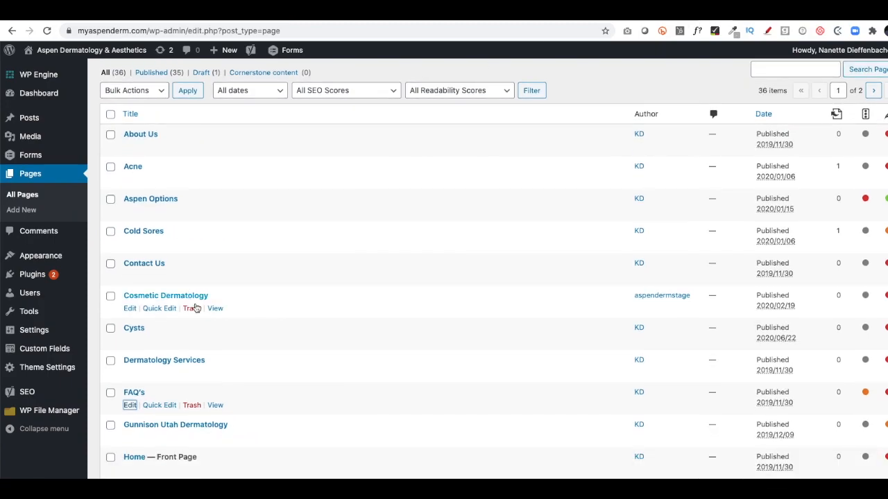
{"action": "scroll", "coordinate": [201, 326], "scroll_direction": "down", "scroll_amount": 5}
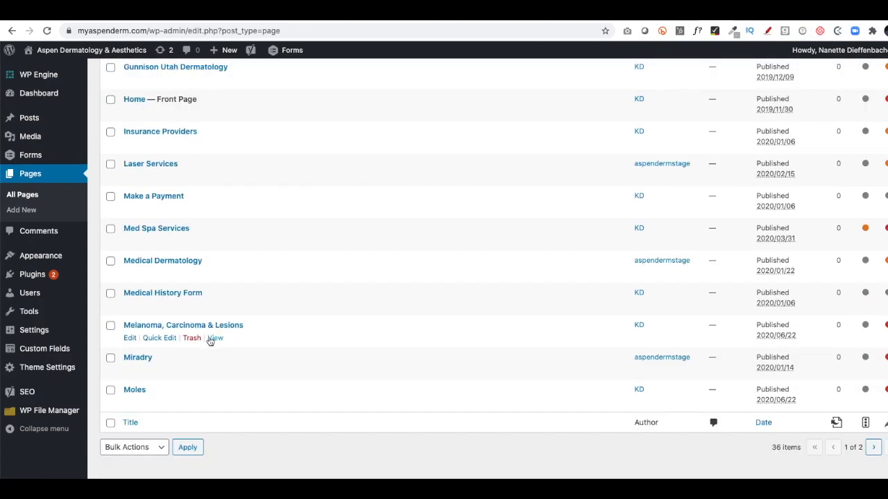
{"action": "left_click", "coordinate": [129, 371]}
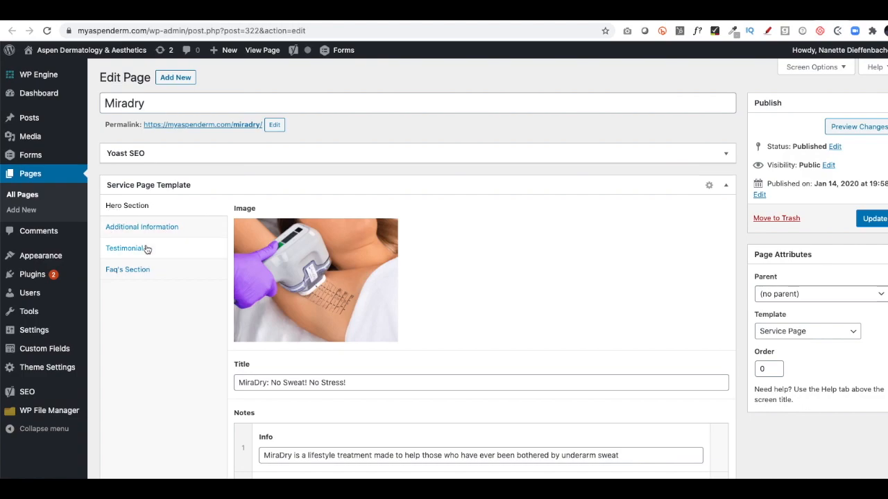
View the live Miradry page and examine its content sections from the hero area downward.
{"action": "left_click", "coordinate": [207, 129]}
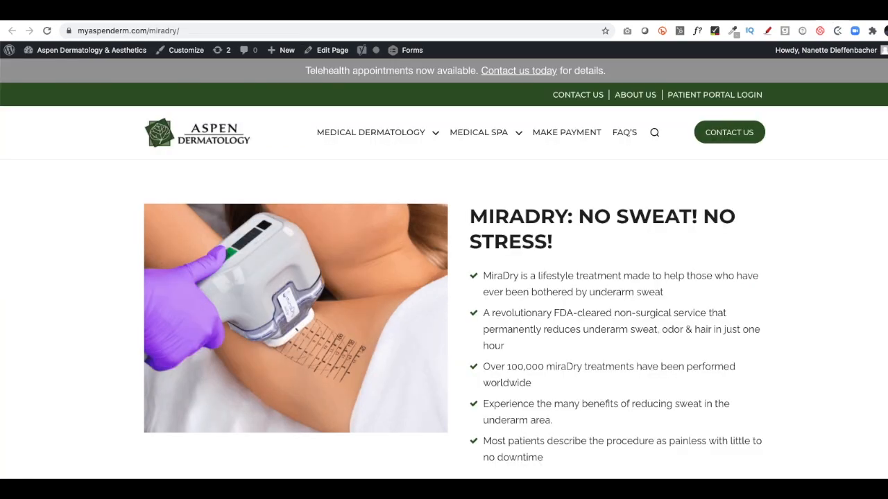
{"action": "scroll", "coordinate": [299, 262], "scroll_direction": "down", "scroll_amount": 6}
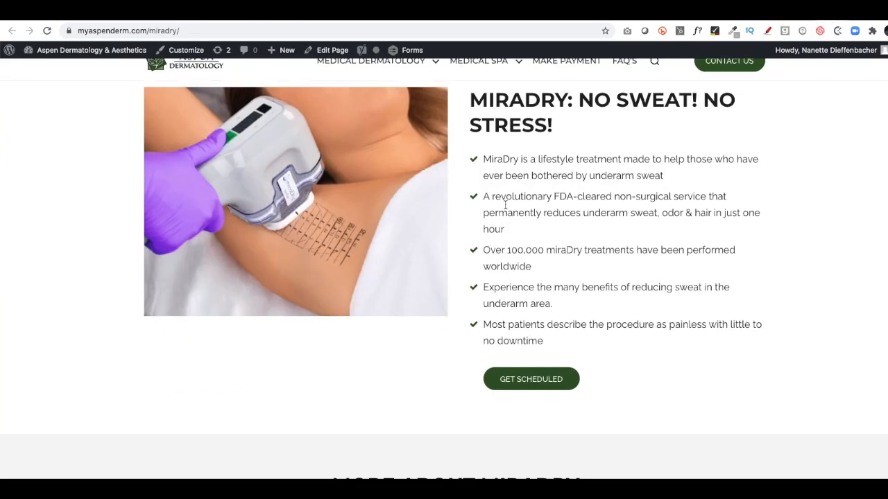
{"action": "scroll", "coordinate": [412, 258], "scroll_direction": "down", "scroll_amount": 6}
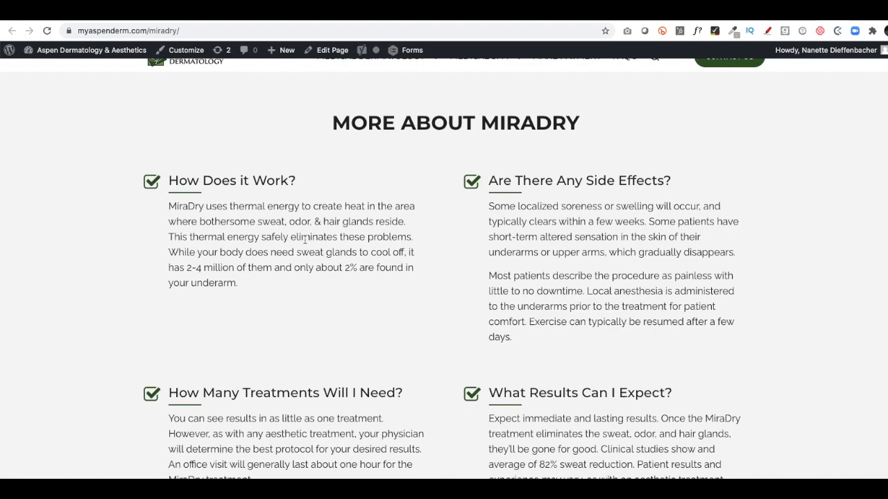
{"action": "scroll", "coordinate": [763, 235], "scroll_direction": "down", "scroll_amount": 8}
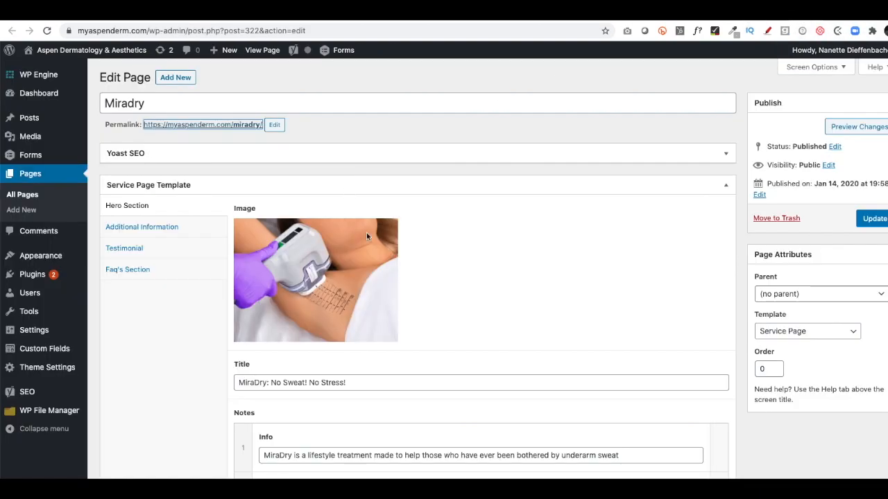
Open the details of the Miradry hero section image and close them without changes.
{"action": "scroll", "coordinate": [312, 208], "scroll_direction": "down", "scroll_amount": 1}
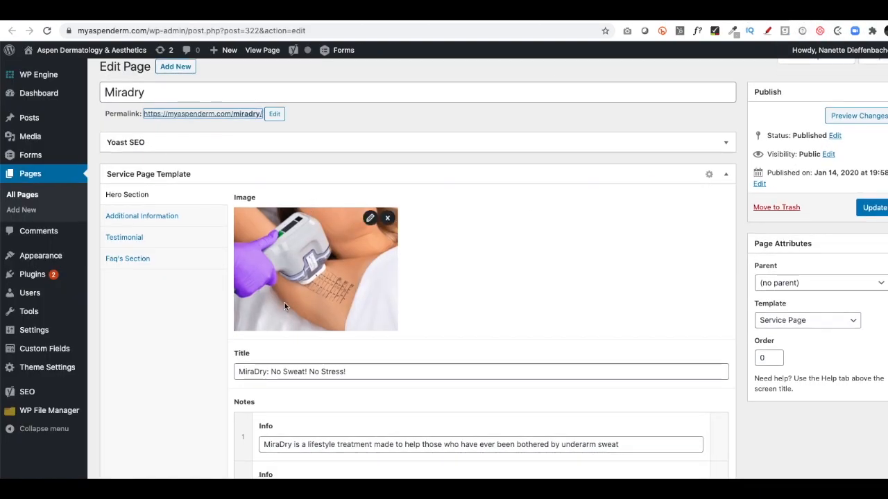
{"action": "left_click", "coordinate": [370, 203]}
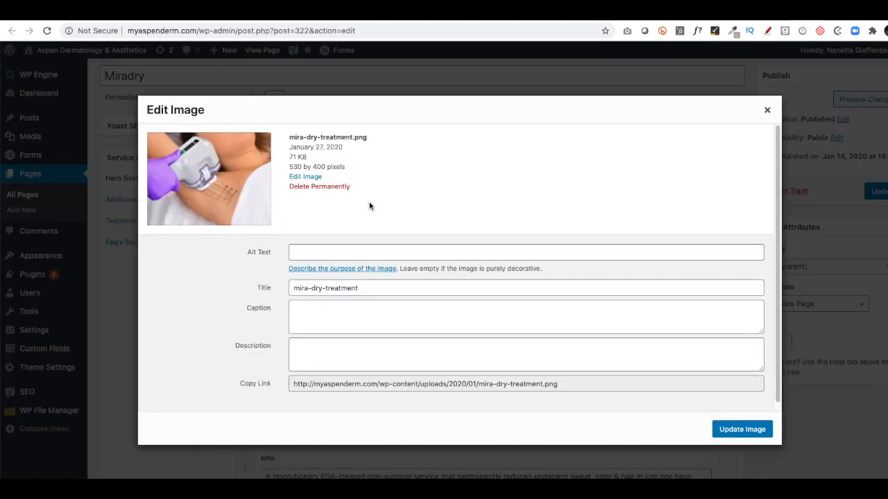
{"action": "left_click", "coordinate": [767, 110]}
Compare the hero section's image, title, notes and CTA fields with the live Miradry page.
{"action": "scroll", "coordinate": [458, 229], "scroll_direction": "down", "scroll_amount": 1}
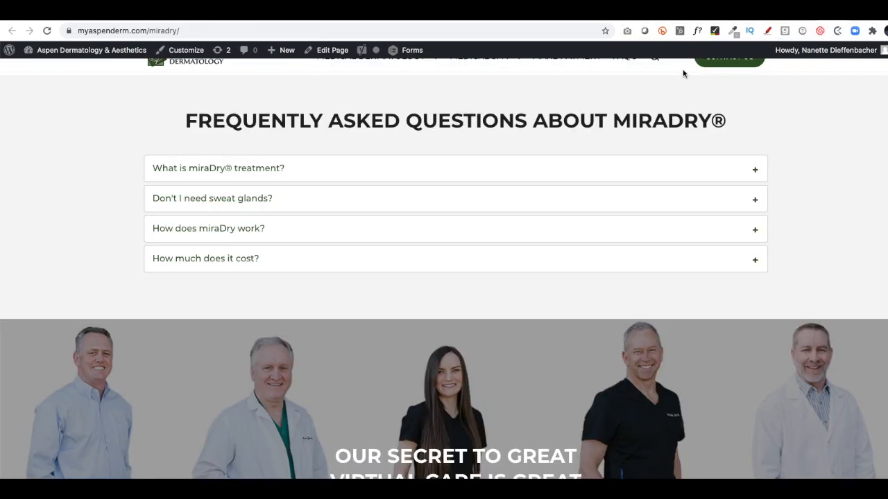
{"action": "scroll", "coordinate": [339, 210], "scroll_direction": "up", "scroll_amount": 15}
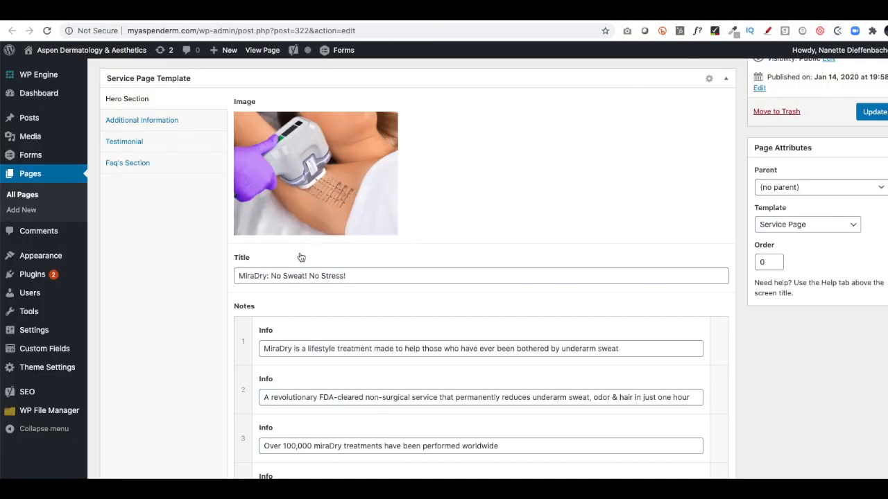
{"action": "scroll", "coordinate": [298, 256], "scroll_direction": "down", "scroll_amount": 5}
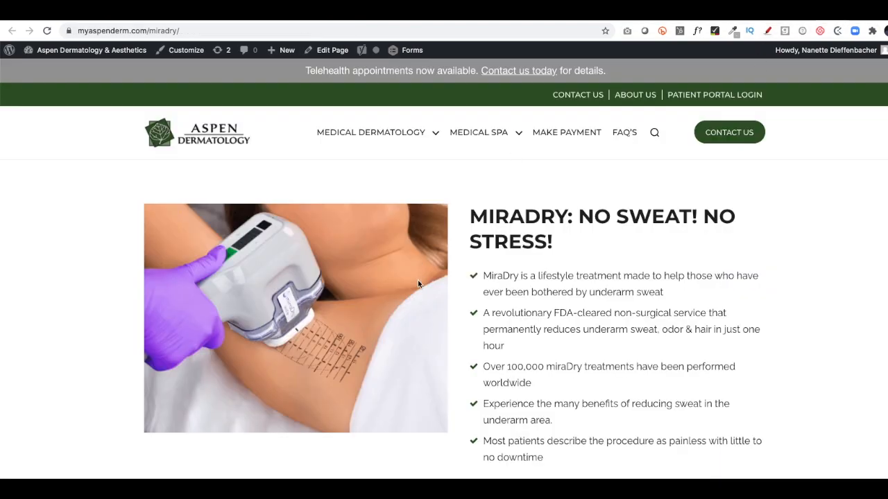
{"action": "scroll", "coordinate": [418, 284], "scroll_direction": "down", "scroll_amount": 5}
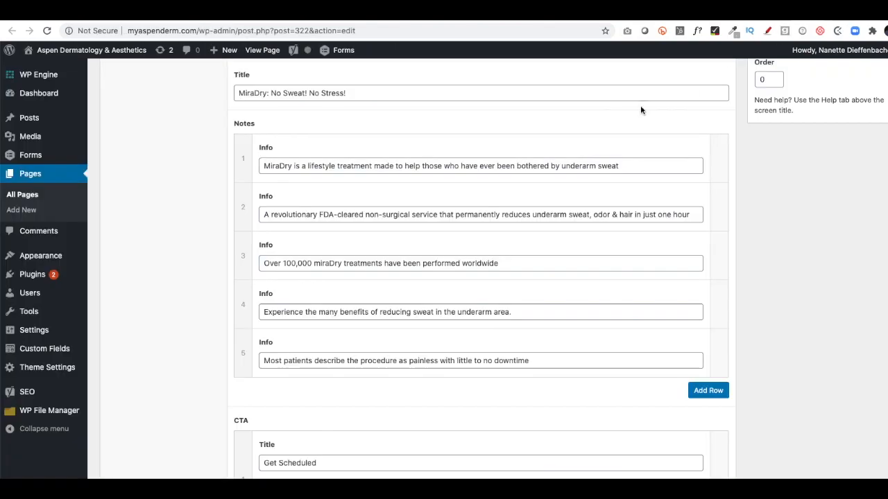
{"action": "scroll", "coordinate": [375, 284], "scroll_direction": "down", "scroll_amount": 3}
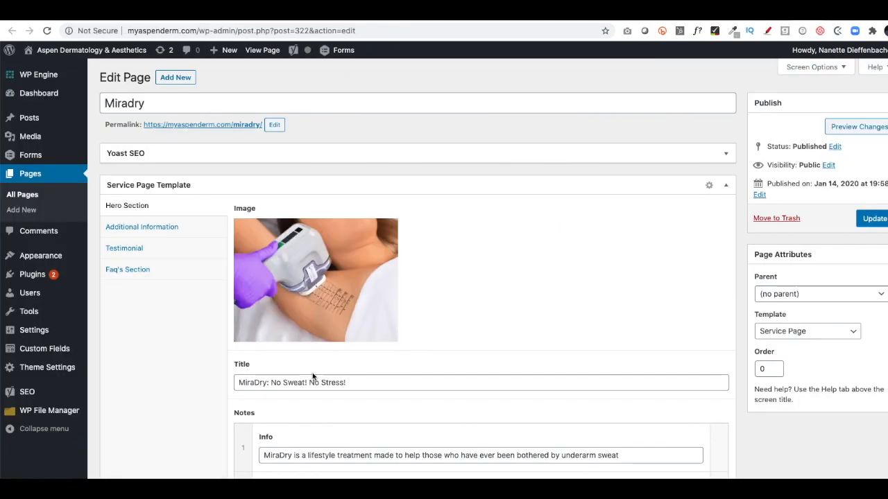
Open the Additional Information section and compare its title and info entries with the More About MiraDry section on the live page.
{"action": "scroll", "coordinate": [159, 236], "scroll_direction": "up", "scroll_amount": 10}
{"action": "left_click", "coordinate": [154, 231]}
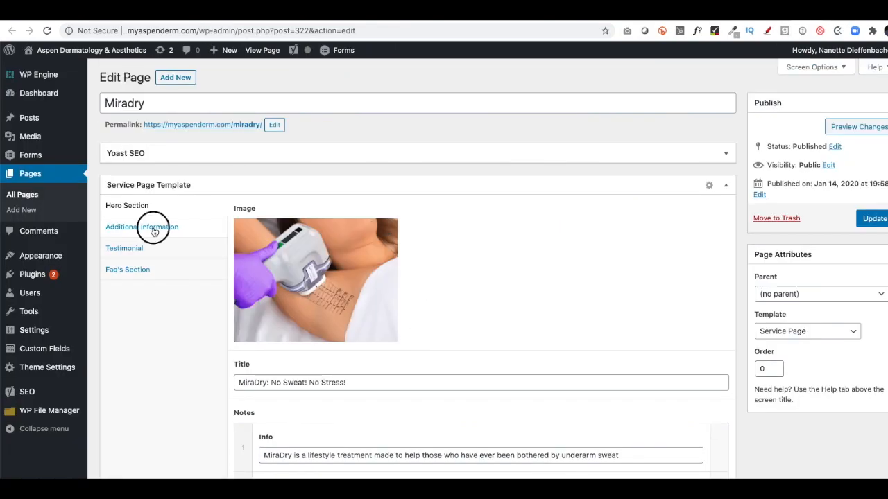
{"action": "scroll", "coordinate": [208, 242], "scroll_direction": "down", "scroll_amount": 2}
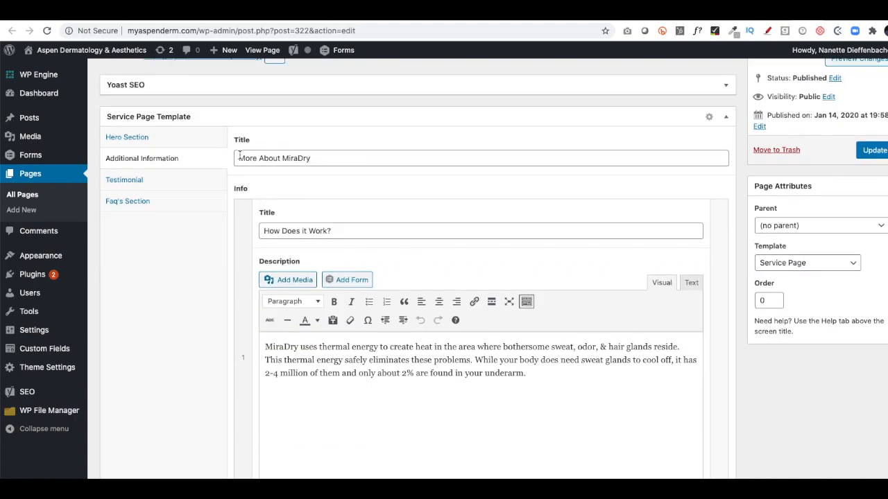
{"action": "scroll", "coordinate": [280, 230], "scroll_direction": "down", "scroll_amount": 2}
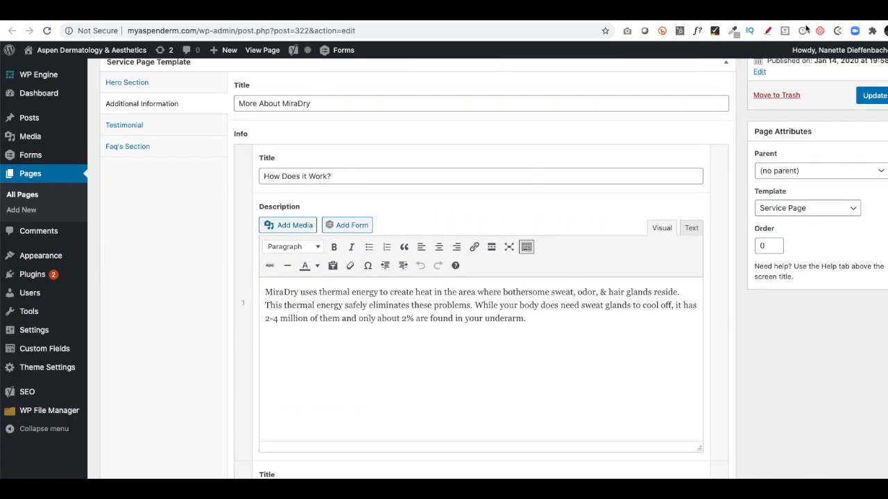
{"action": "left_click", "coordinate": [832, 13]}
{"action": "scroll", "coordinate": [583, 192], "scroll_direction": "down", "scroll_amount": 5}
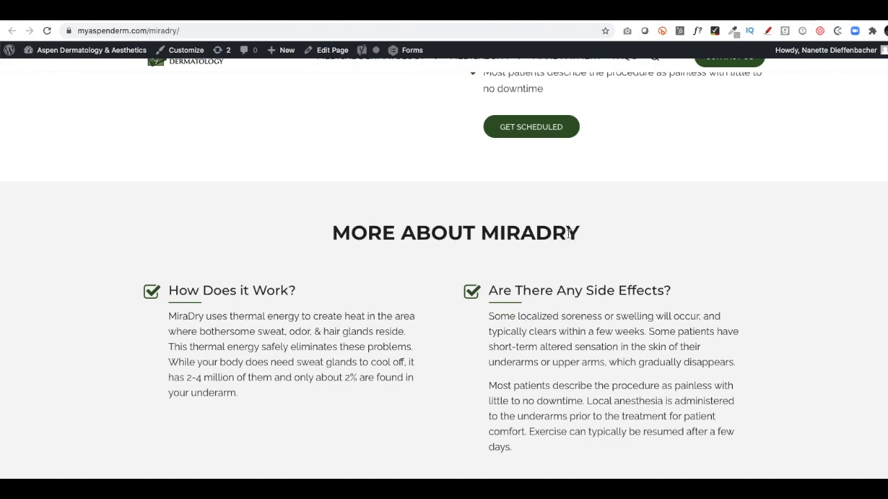
{"action": "scroll", "coordinate": [291, 274], "scroll_direction": "down", "scroll_amount": 5}
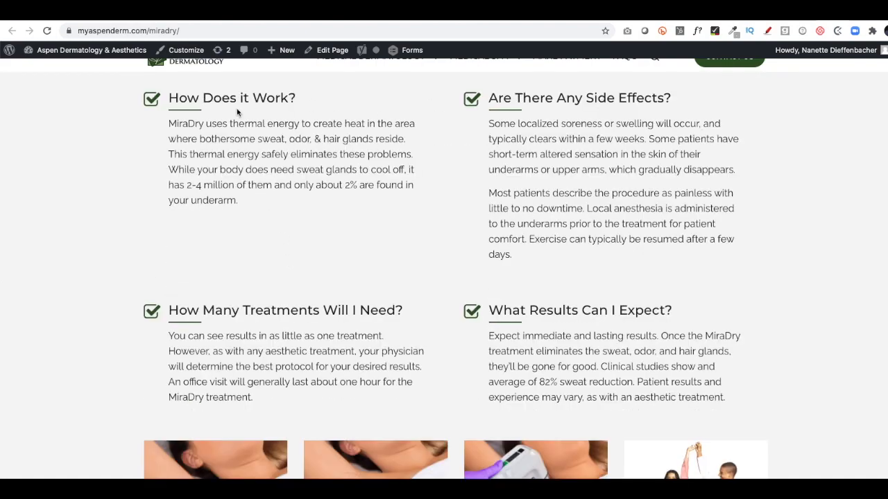
{"action": "scroll", "coordinate": [803, 102], "scroll_direction": "down", "scroll_amount": 4}
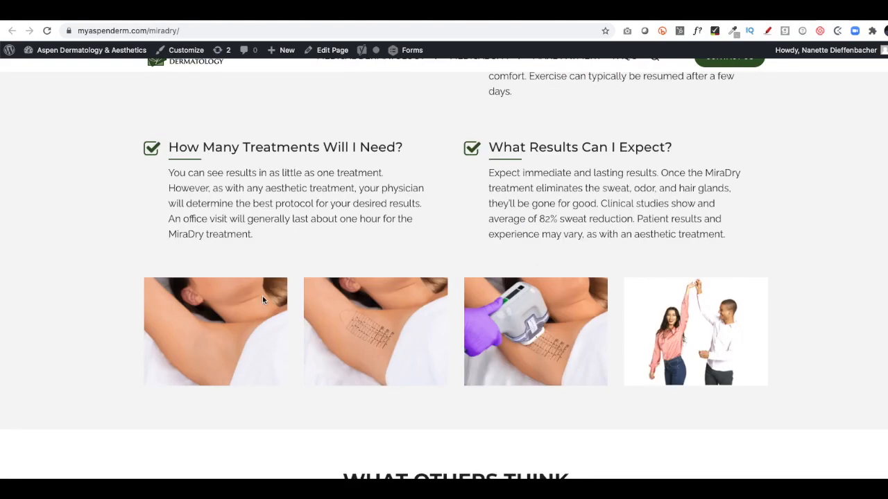
Review the Additional Information entries in the editor, then open the first gallery image's details and close them without changes.
{"action": "left_click", "coordinate": [807, 15]}
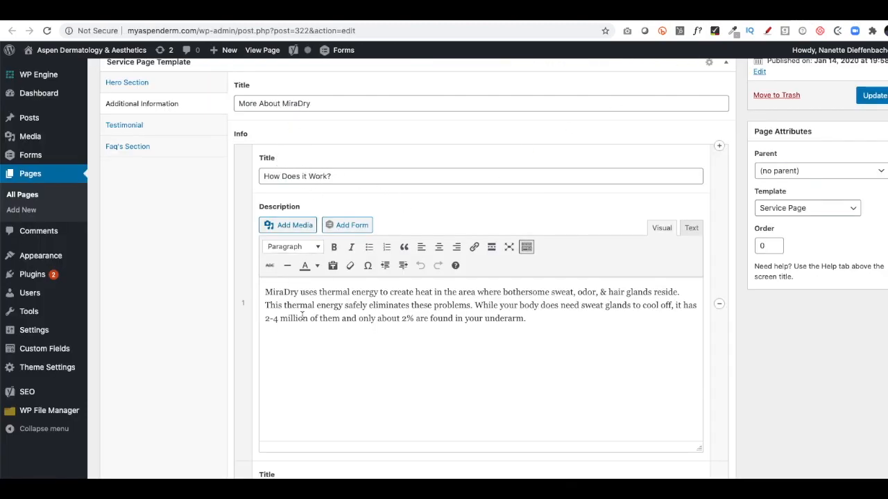
{"action": "scroll", "coordinate": [329, 294], "scroll_direction": "down", "scroll_amount": 5}
{"action": "scroll", "coordinate": [337, 369], "scroll_direction": "down", "scroll_amount": 20}
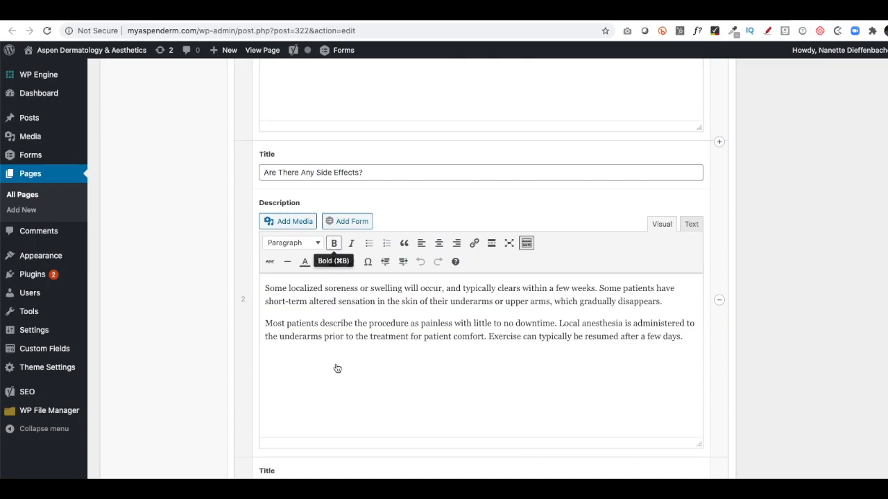
{"action": "scroll", "coordinate": [345, 278], "scroll_direction": "down", "scroll_amount": 2}
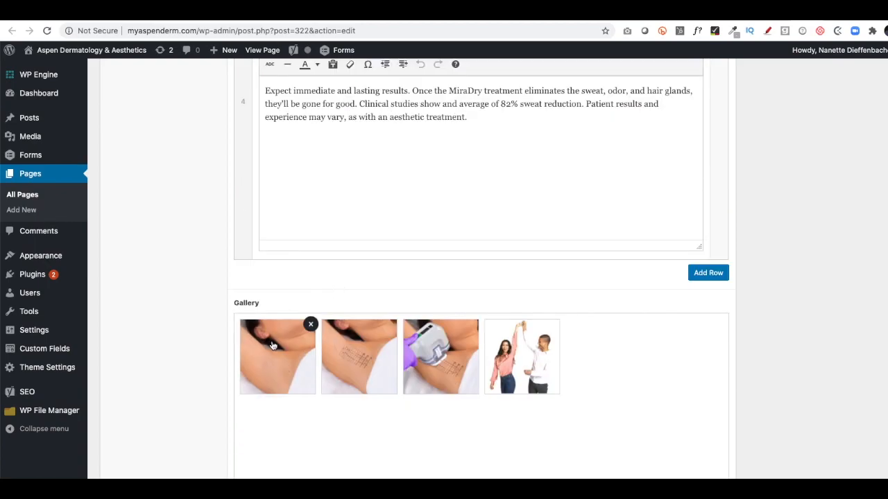
{"action": "left_click", "coordinate": [295, 344]}
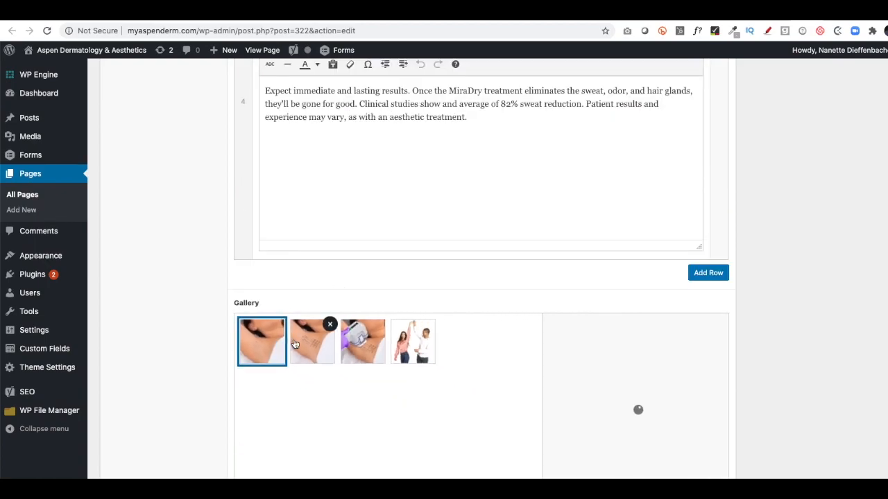
{"action": "scroll", "coordinate": [610, 359], "scroll_direction": "down", "scroll_amount": 2}
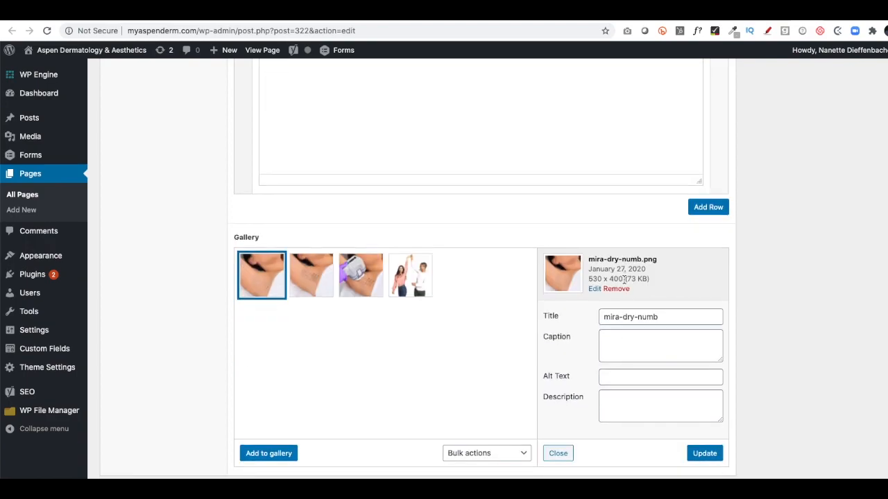
{"action": "scroll", "coordinate": [541, 281], "scroll_direction": "down", "scroll_amount": 1}
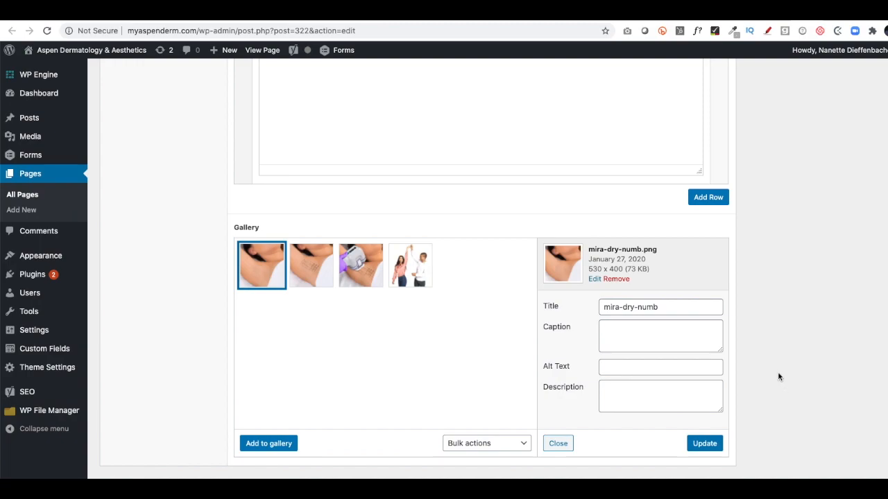
{"action": "left_click", "coordinate": [555, 448]}
Open the Testimonial section and examine its title, each testimonial's description, name, image and rating, and the CTA fields.
{"action": "scroll", "coordinate": [390, 264], "scroll_direction": "up", "scroll_amount": 15}
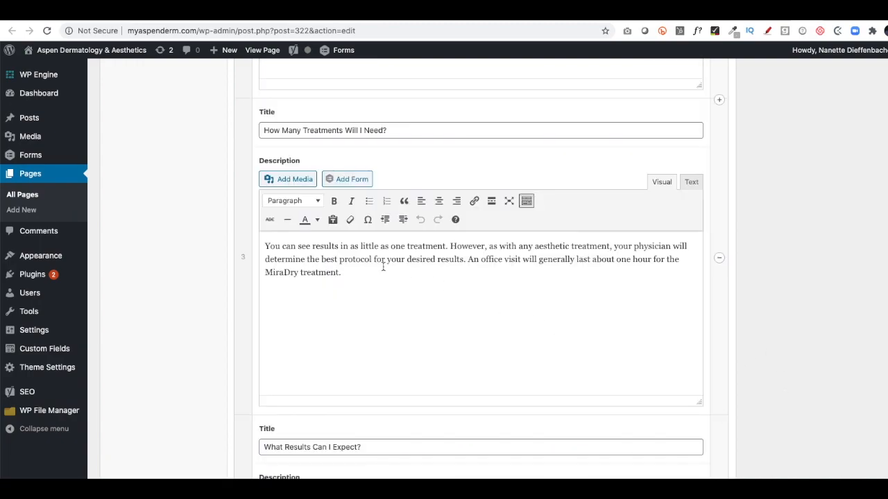
{"action": "scroll", "coordinate": [326, 261], "scroll_direction": "up", "scroll_amount": 5}
{"action": "left_click", "coordinate": [132, 250]}
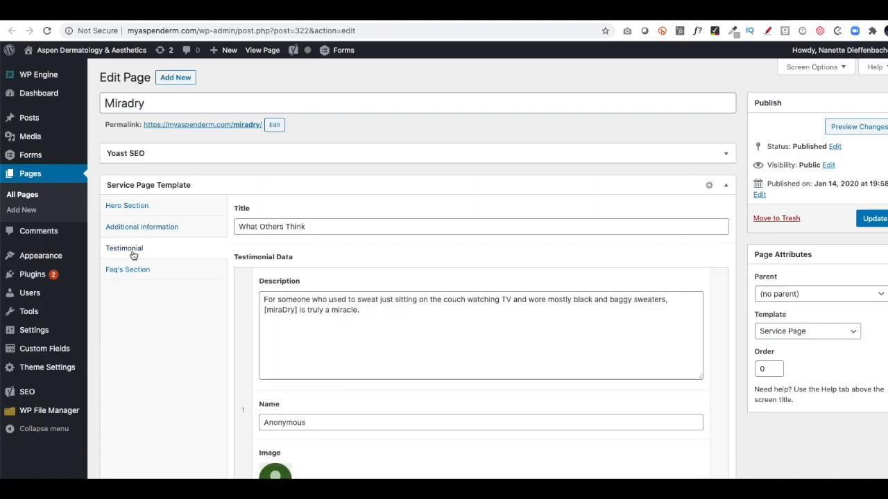
{"action": "scroll", "coordinate": [282, 258], "scroll_direction": "down", "scroll_amount": 3}
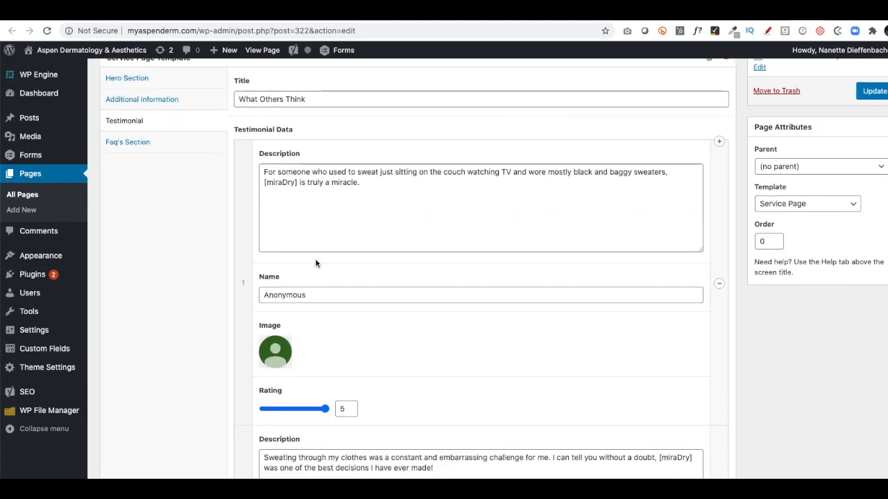
{"action": "scroll", "coordinate": [319, 258], "scroll_direction": "down", "scroll_amount": 6}
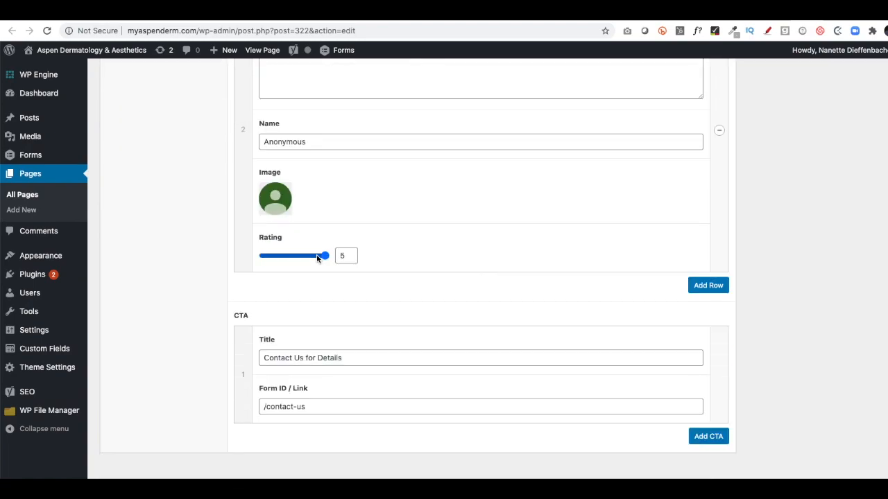
{"action": "scroll", "coordinate": [317, 258], "scroll_direction": "up", "scroll_amount": 10}
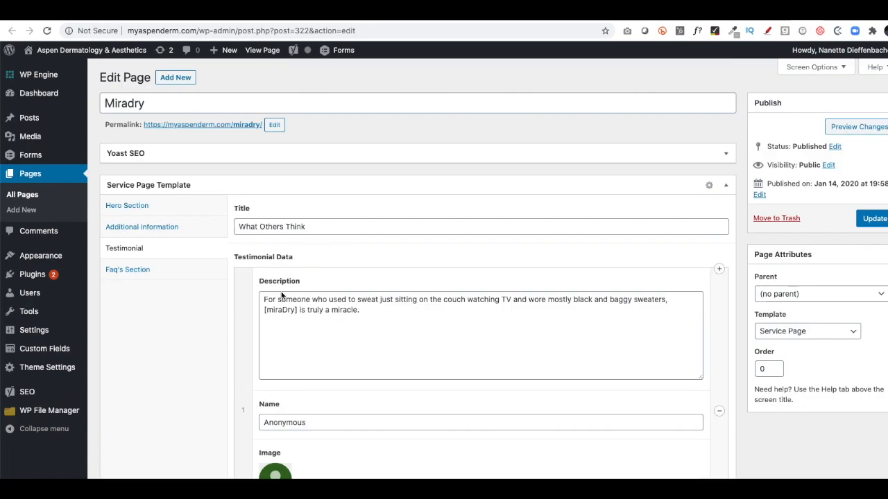
{"action": "scroll", "coordinate": [312, 305], "scroll_direction": "down", "scroll_amount": 3}
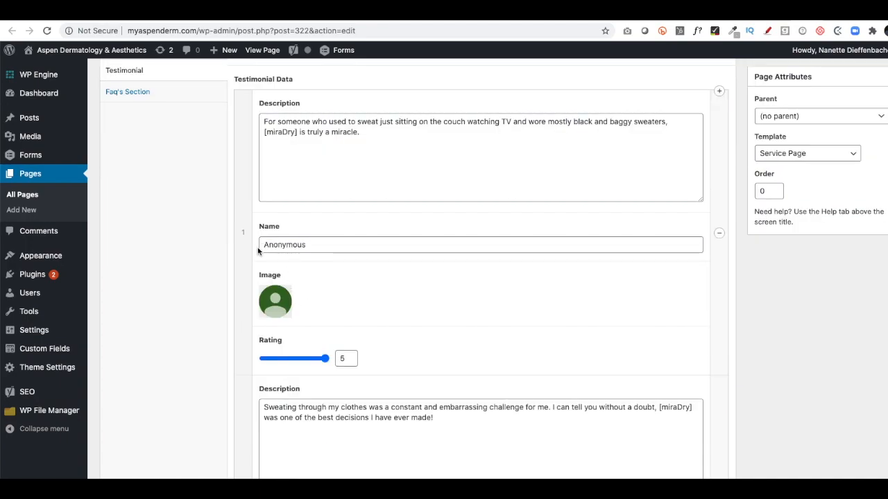
{"action": "scroll", "coordinate": [264, 277], "scroll_direction": "down", "scroll_amount": 1}
{"action": "mouse_move", "coordinate": [270, 299]}
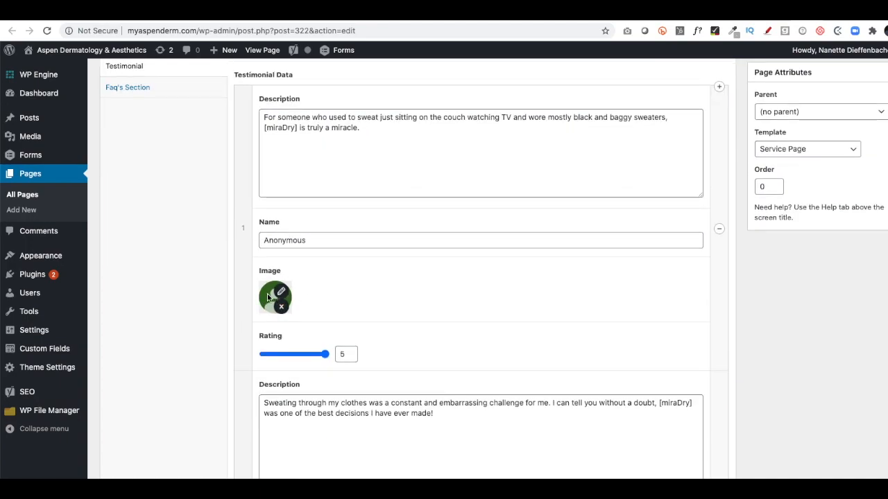
{"action": "scroll", "coordinate": [271, 299], "scroll_direction": "down", "scroll_amount": 1}
{"action": "scroll", "coordinate": [345, 285], "scroll_direction": "down", "scroll_amount": 3}
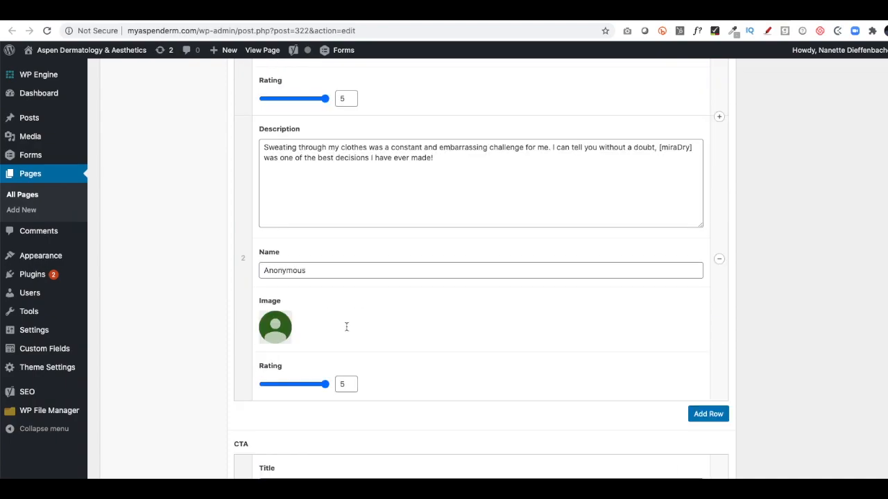
{"action": "scroll", "coordinate": [307, 303], "scroll_direction": "up", "scroll_amount": 6}
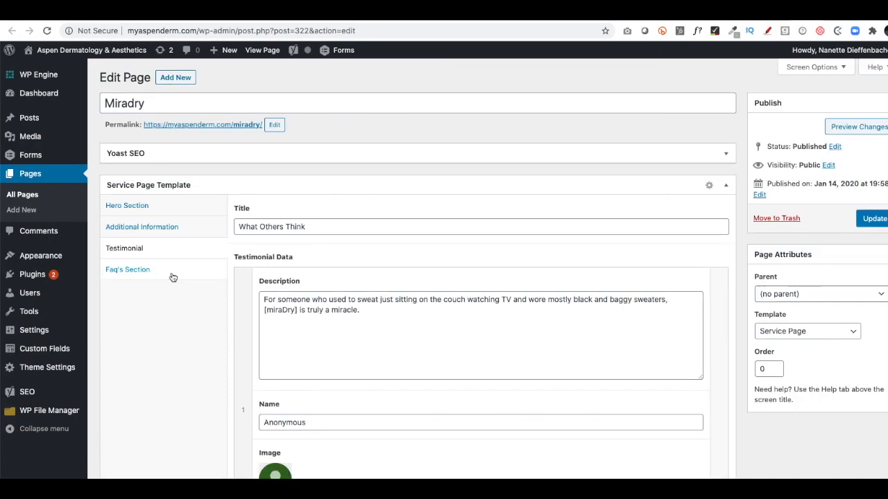
Open the Faq's Section settings and find the matching frequently asked questions on the live Miradry page.
{"action": "left_click", "coordinate": [128, 270]}
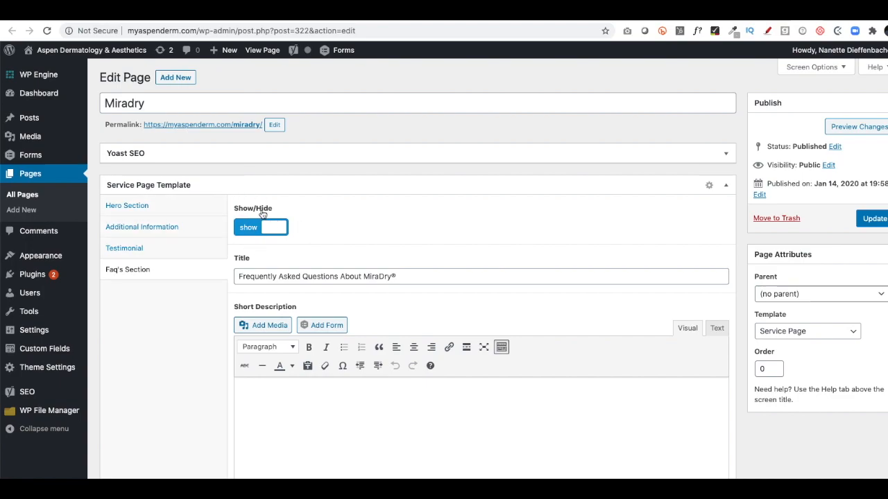
{"action": "left_click", "coordinate": [822, 13]}
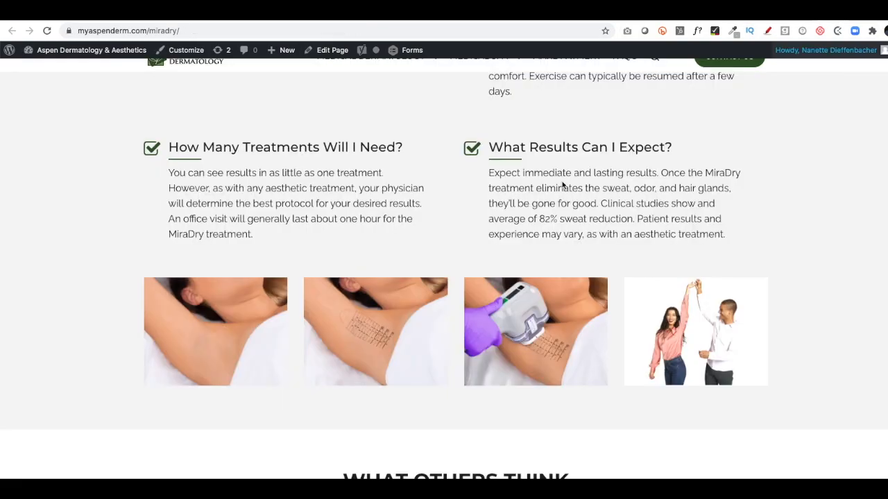
{"action": "scroll", "coordinate": [562, 185], "scroll_direction": "down", "scroll_amount": 4}
{"action": "scroll", "coordinate": [517, 208], "scroll_direction": "down", "scroll_amount": 3}
{"action": "scroll", "coordinate": [409, 299], "scroll_direction": "down", "scroll_amount": 3}
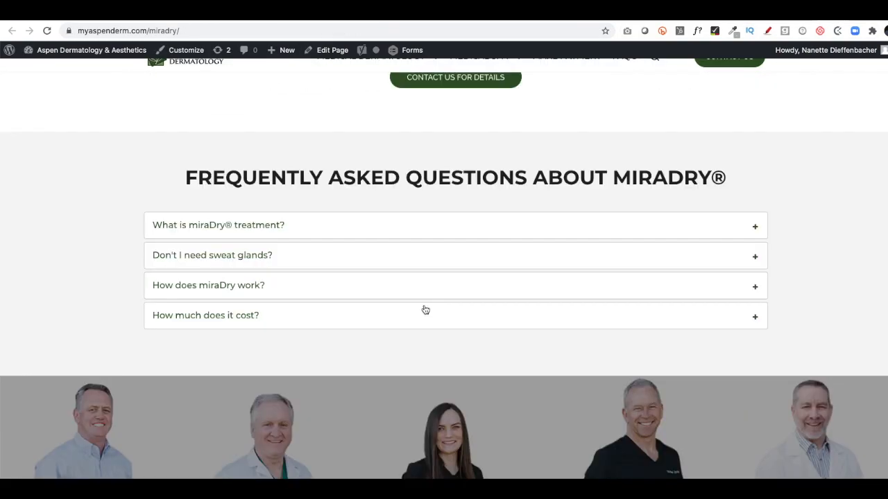
Set the Faq's Section to hide, update the Miradry page and check the result on the live page.
{"action": "left_click", "coordinate": [805, 18]}
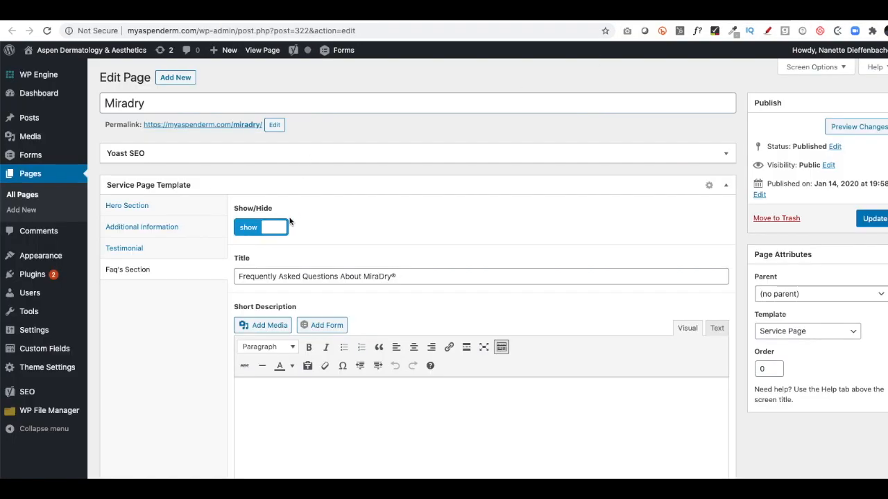
{"action": "scroll", "coordinate": [284, 235], "scroll_direction": "down", "scroll_amount": 1}
{"action": "scroll", "coordinate": [283, 235], "scroll_direction": "down", "scroll_amount": 1}
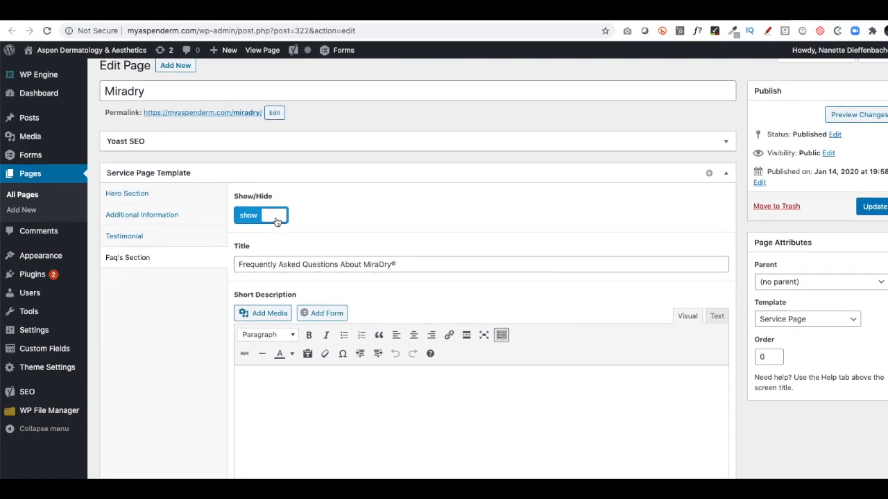
{"action": "left_click", "coordinate": [276, 217]}
{"action": "left_click", "coordinate": [871, 206]}
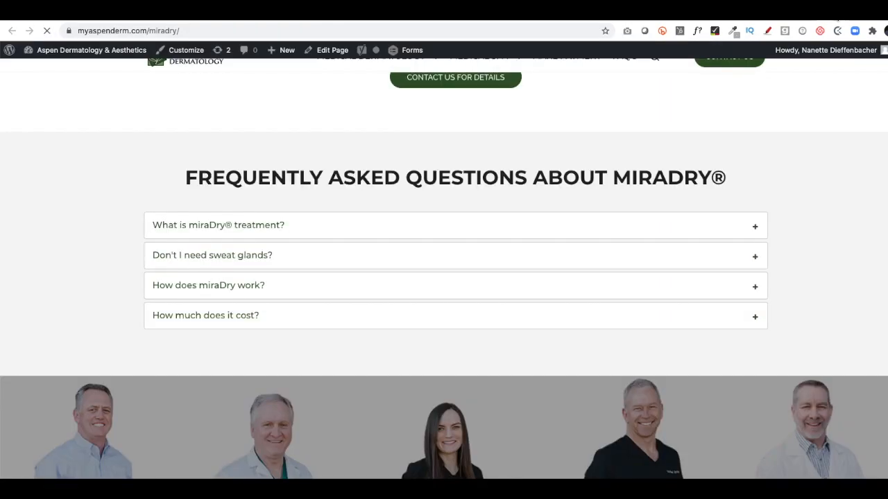
{"action": "scroll", "coordinate": [333, 444], "scroll_direction": "down", "scroll_amount": 20}
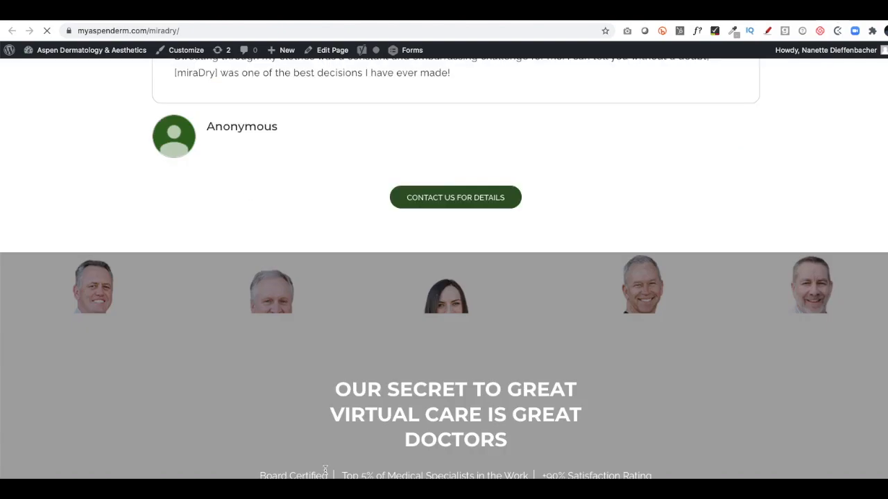
{"action": "scroll", "coordinate": [347, 449], "scroll_direction": "up", "scroll_amount": 5}
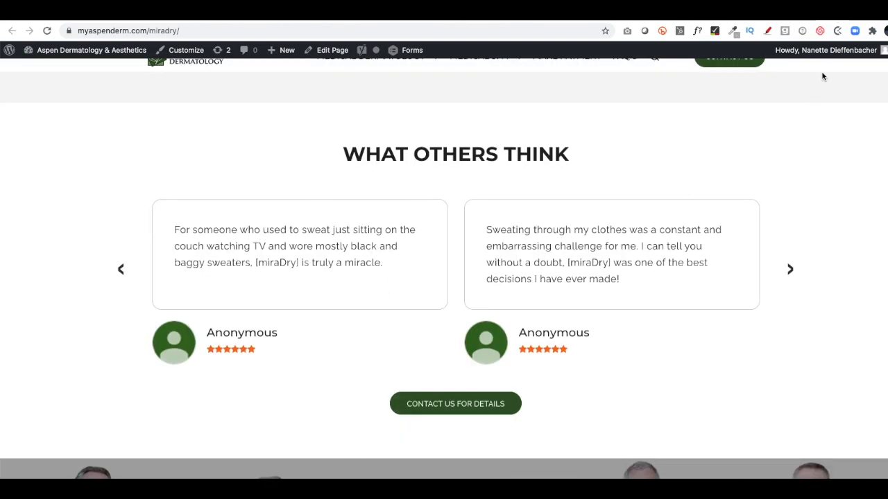
Set the Faq's Section back to show, update the page and check the questions on the live Miradry page.
{"action": "key", "text": "ctrl+shift+Tab"}
{"action": "scroll", "coordinate": [381, 254], "scroll_direction": "down", "scroll_amount": 5}
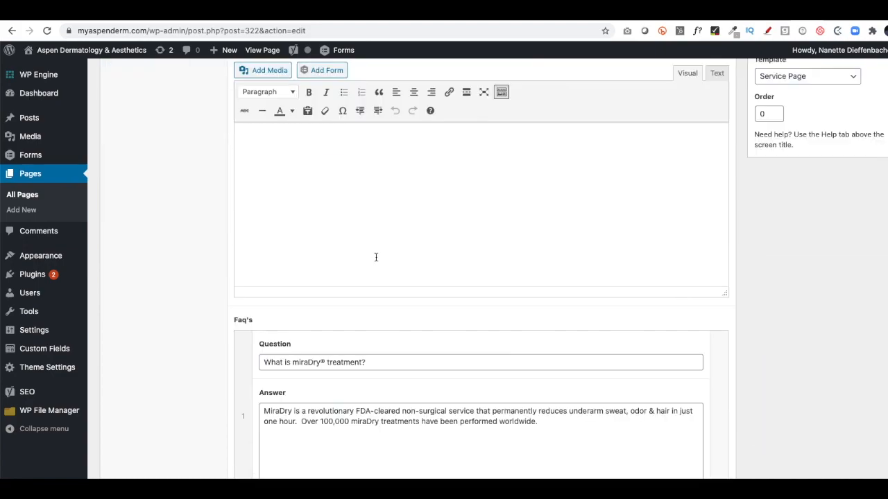
{"action": "scroll", "coordinate": [337, 274], "scroll_direction": "up", "scroll_amount": 6}
{"action": "scroll", "coordinate": [336, 282], "scroll_direction": "down", "scroll_amount": 1}
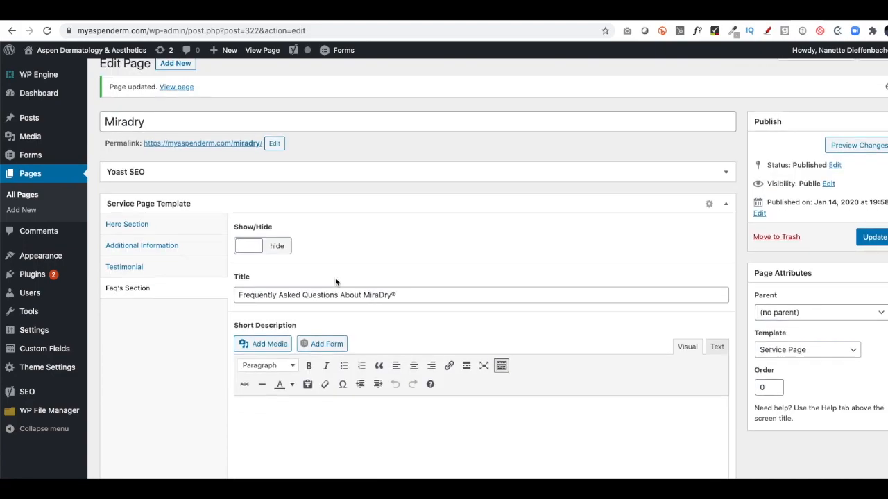
{"action": "scroll", "coordinate": [317, 306], "scroll_direction": "down", "scroll_amount": 4}
{"action": "scroll", "coordinate": [317, 305], "scroll_direction": "up", "scroll_amount": 5}
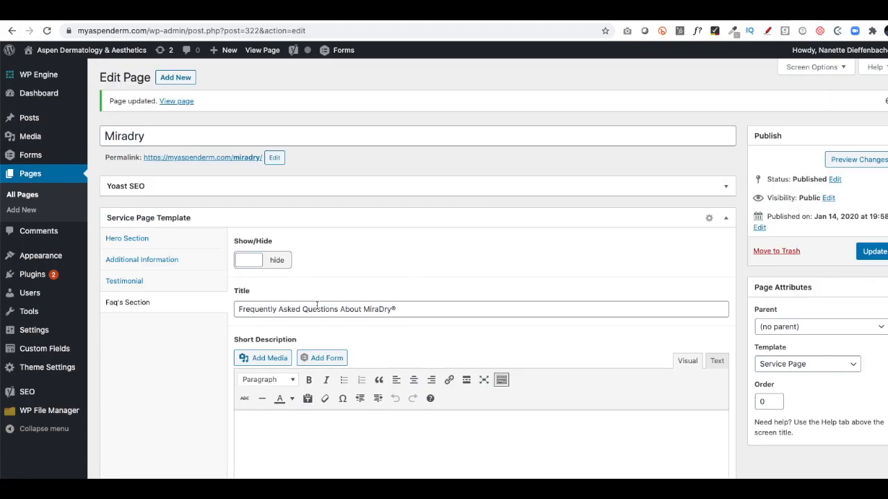
{"action": "left_click", "coordinate": [251, 261]}
{"action": "left_click", "coordinate": [873, 251]}
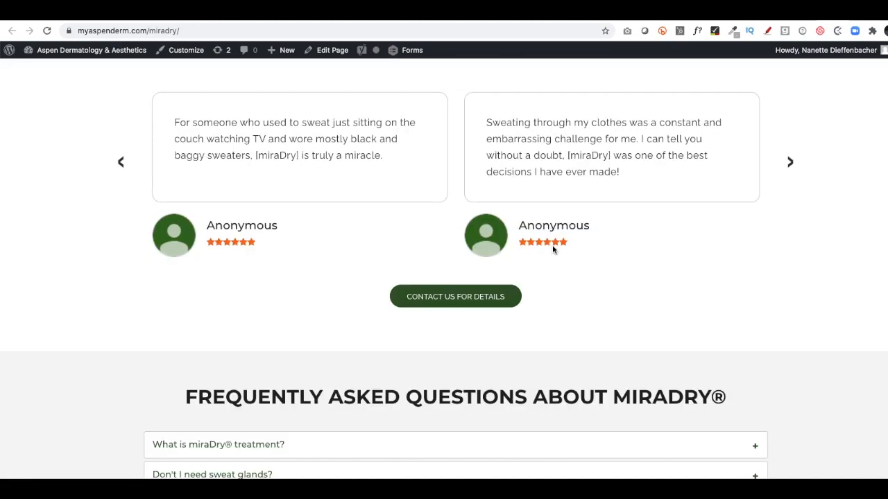
{"action": "scroll", "coordinate": [552, 248], "scroll_direction": "down", "scroll_amount": 3}
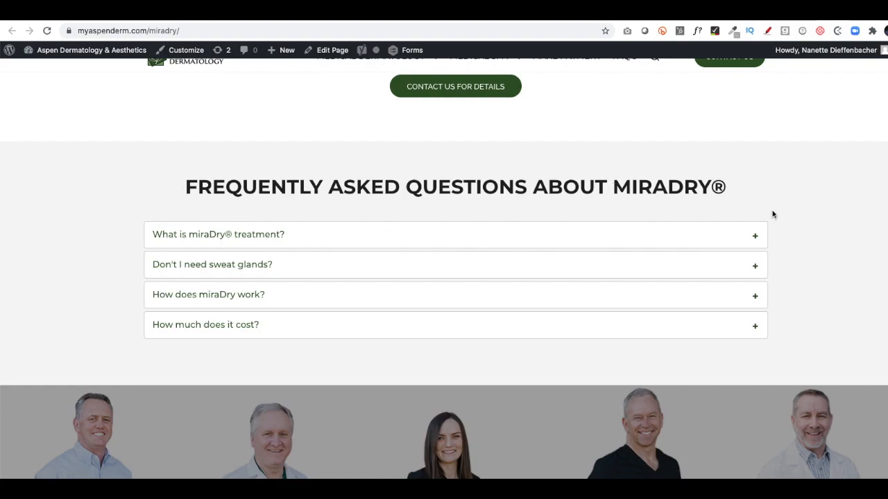
{"action": "left_click", "coordinate": [755, 235]}
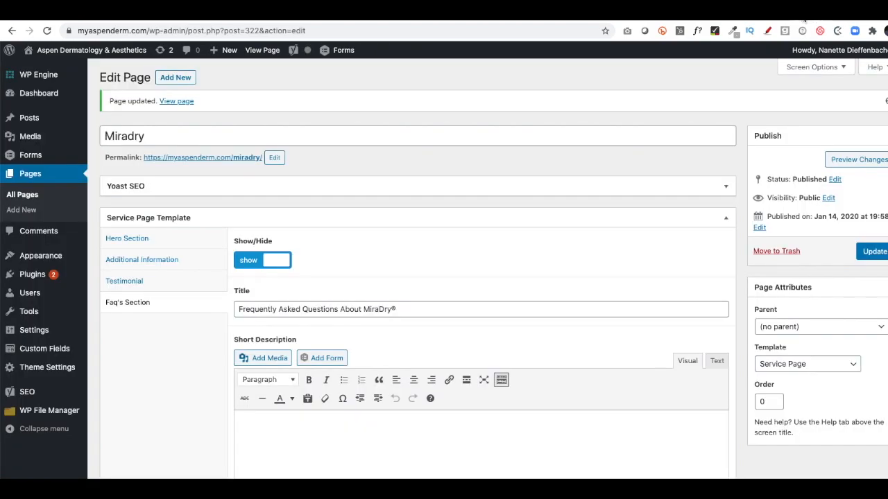
Add a row to the Miradry page's Faq's list with the question "New Question Here" and the answer "Answer here".
{"action": "scroll", "coordinate": [361, 246], "scroll_direction": "down", "scroll_amount": 3}
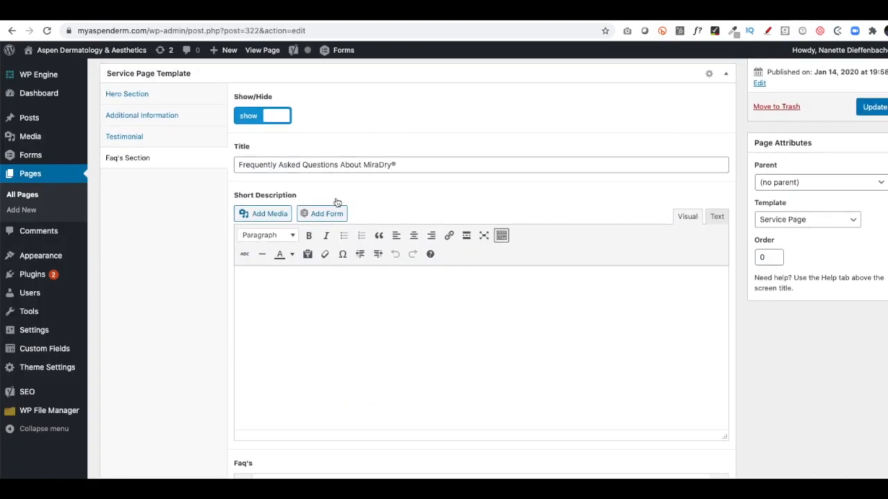
{"action": "scroll", "coordinate": [340, 205], "scroll_direction": "down", "scroll_amount": 5}
{"action": "scroll", "coordinate": [303, 244], "scroll_direction": "down", "scroll_amount": 6}
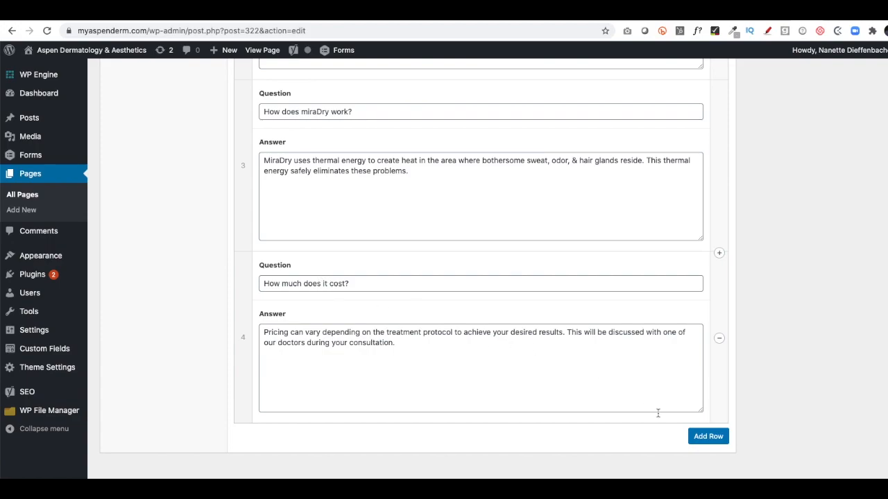
{"action": "left_click", "coordinate": [711, 436]}
{"action": "left_click", "coordinate": [314, 283]}
{"action": "type", "text": "New"}
{"action": "key", "text": "Tab"}
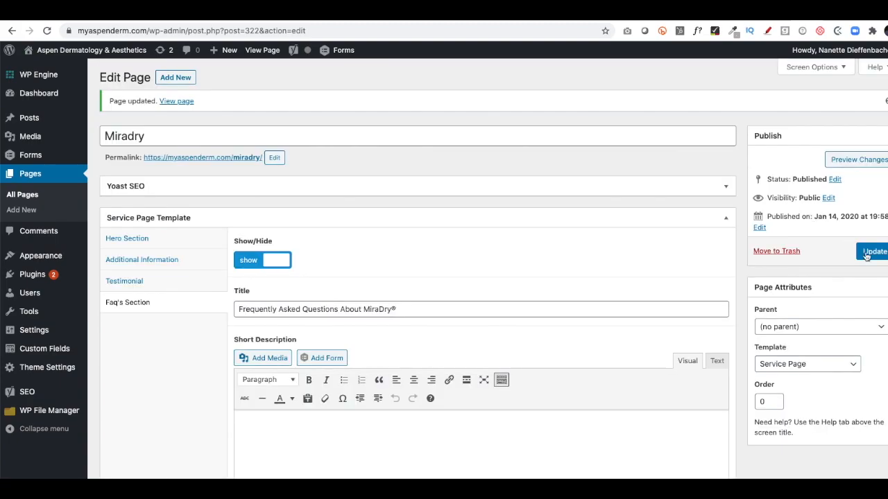
Update the Miradry page and expand "New Question Here" on the live page to check its answer.
{"action": "left_click", "coordinate": [865, 257]}
{"action": "left_click", "coordinate": [840, 14]}
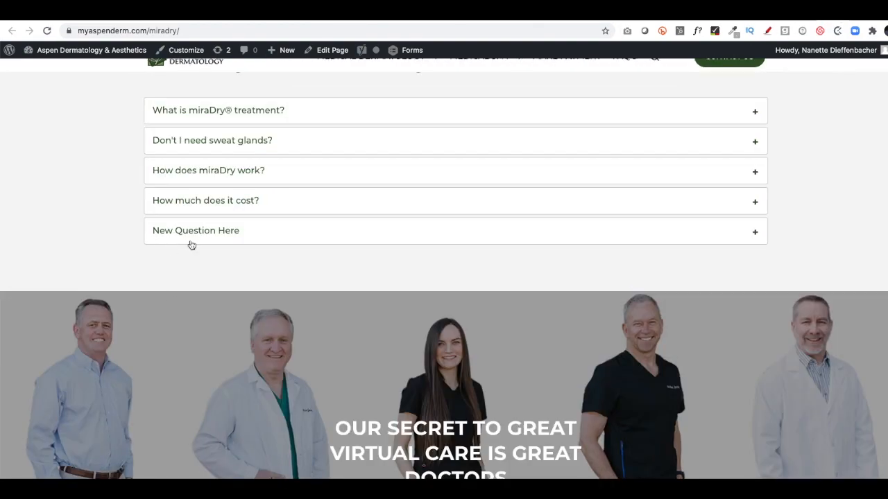
{"action": "left_click", "coordinate": [725, 232]}
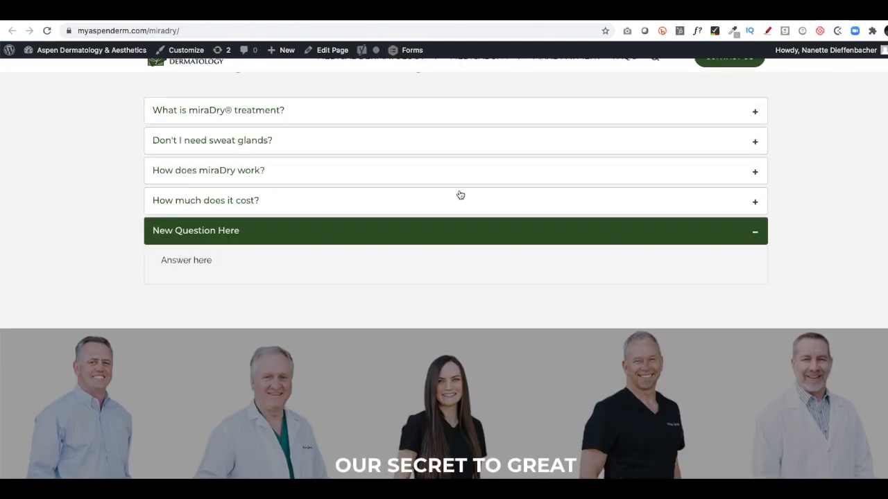
Delete the "New Question Here" row from the Miradry page's Faq's list and update the page.
{"action": "left_click", "coordinate": [813, 12]}
{"action": "scroll", "coordinate": [390, 270], "scroll_direction": "down", "scroll_amount": 15}
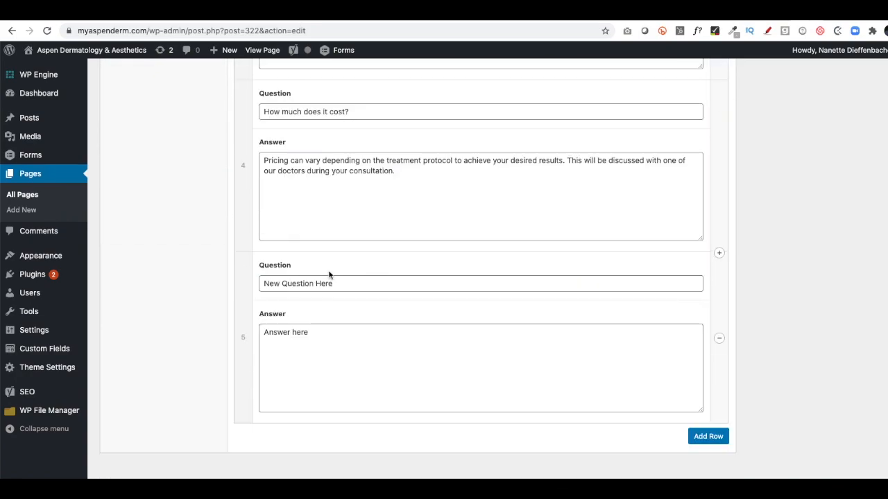
{"action": "left_click", "coordinate": [718, 339]}
{"action": "left_click", "coordinate": [729, 323]}
{"action": "scroll", "coordinate": [575, 303], "scroll_direction": "up", "scroll_amount": 15}
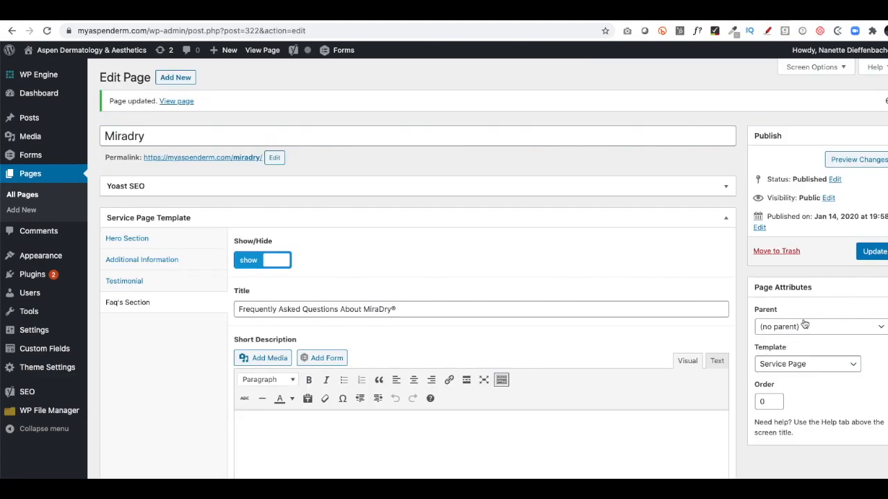
{"action": "left_click", "coordinate": [872, 253]}
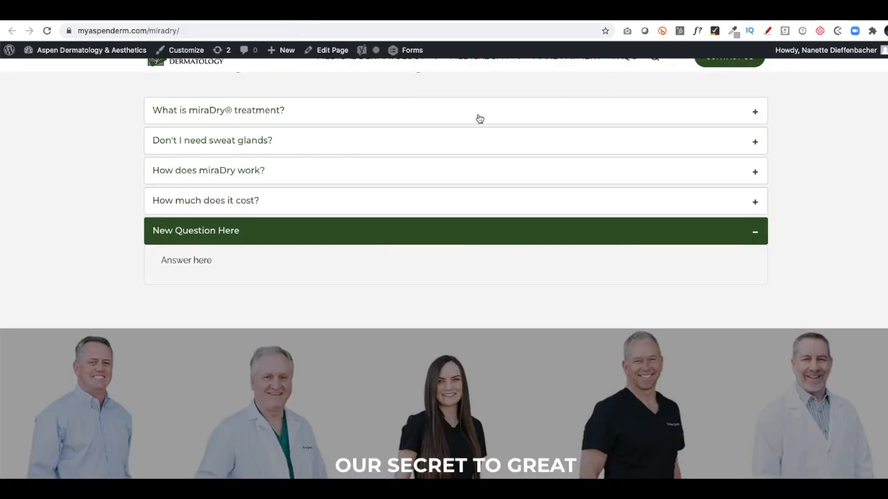
Review the live Miradry page's layout from the hero section through the additional information, testimonials and frequently asked questions.
{"action": "scroll", "coordinate": [476, 119], "scroll_direction": "up", "scroll_amount": 15}
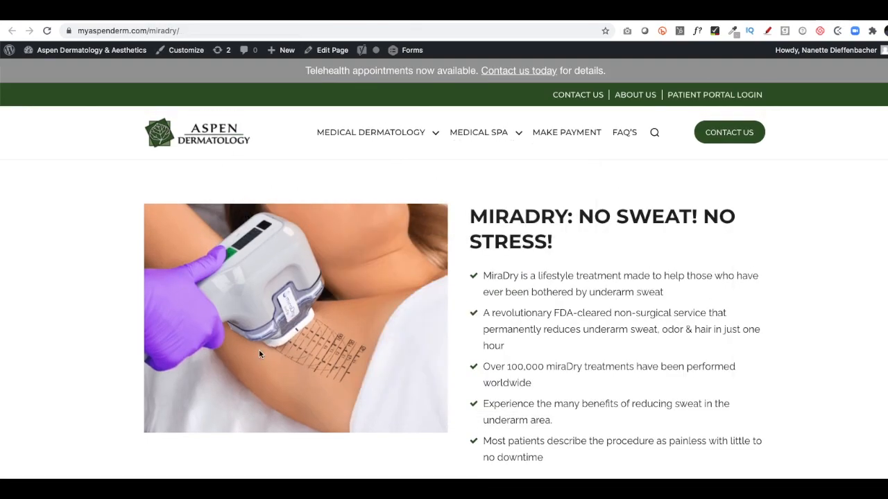
{"action": "scroll", "coordinate": [598, 240], "scroll_direction": "down", "scroll_amount": 12}
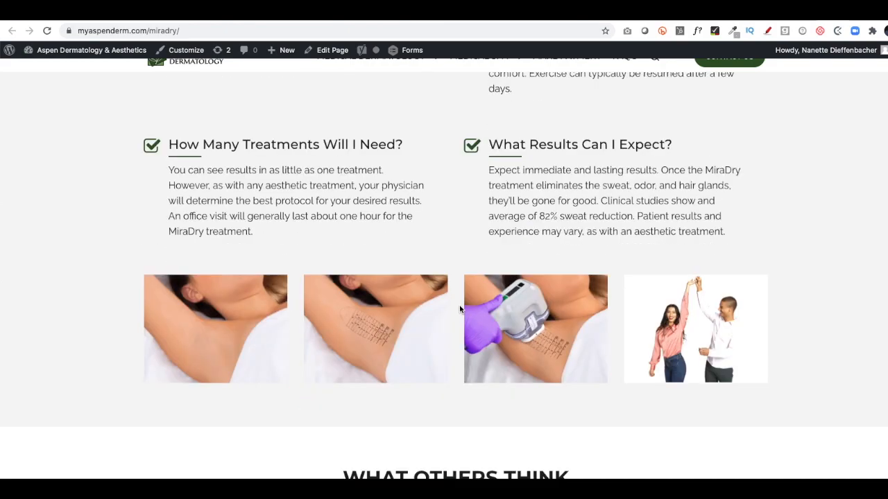
{"action": "scroll", "coordinate": [459, 308], "scroll_direction": "down", "scroll_amount": 5}
{"action": "scroll", "coordinate": [326, 123], "scroll_direction": "up", "scroll_amount": 1}
{"action": "scroll", "coordinate": [513, 235], "scroll_direction": "down", "scroll_amount": 4}
{"action": "scroll", "coordinate": [437, 274], "scroll_direction": "down", "scroll_amount": 4}
Create a new page titled "New Service Page" and assign it the Service Page template.
{"action": "left_click", "coordinate": [809, 14]}
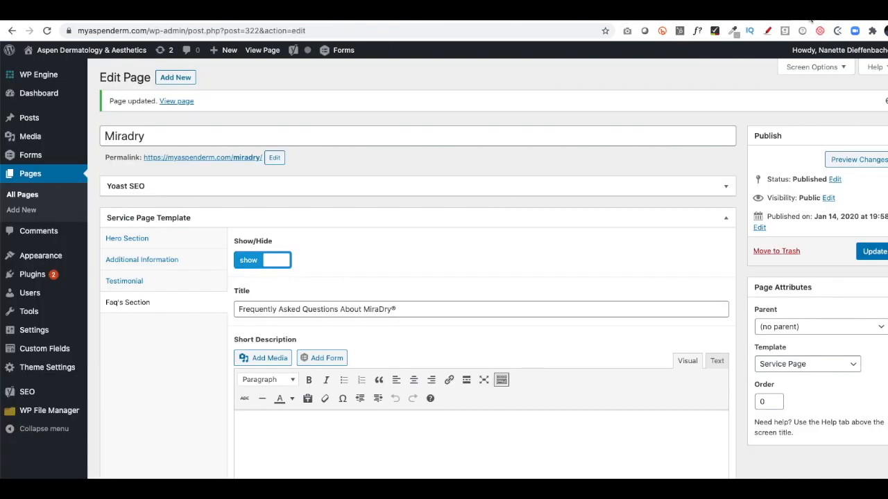
{"action": "left_click", "coordinate": [177, 79]}
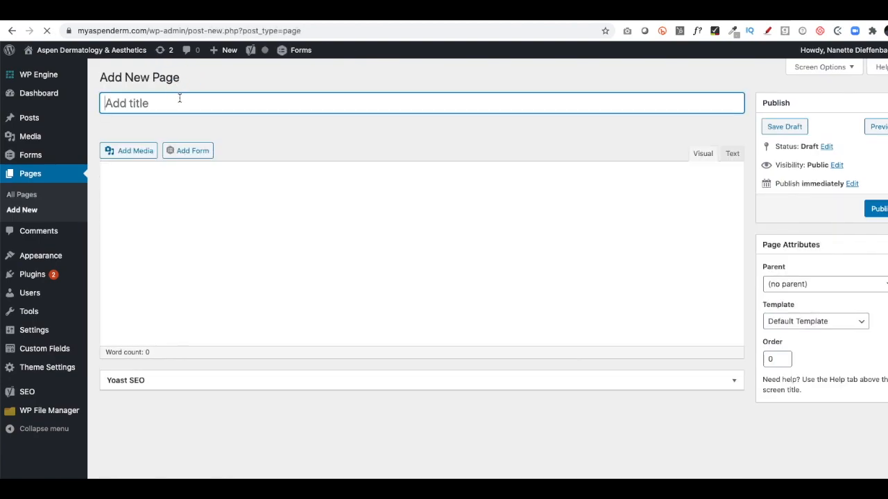
{"action": "type", "text": "New Service Page"}
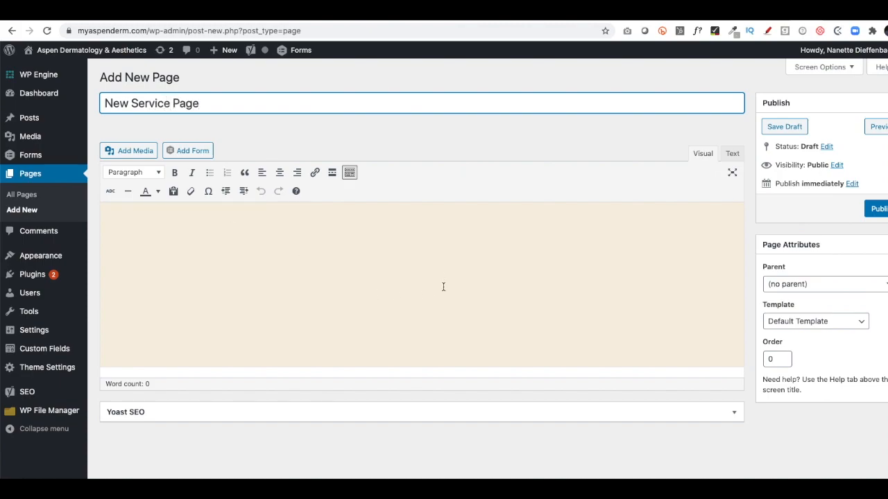
{"action": "left_click", "coordinate": [821, 328]}
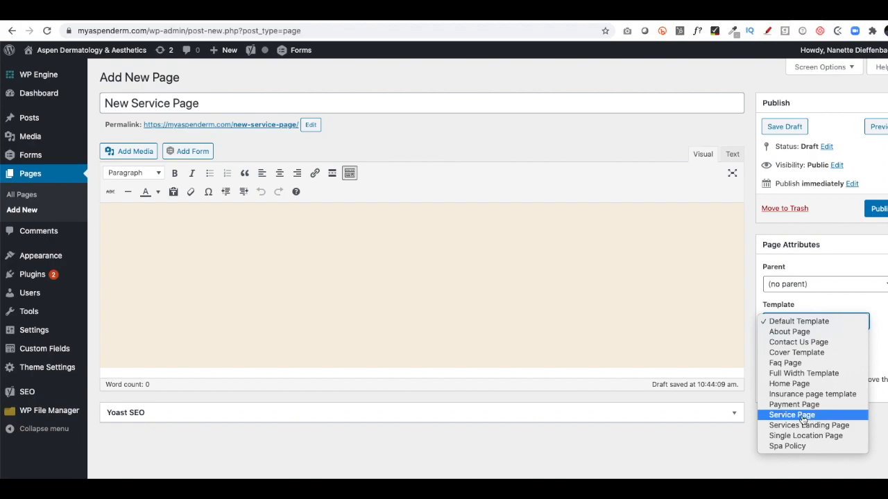
{"action": "left_click", "coordinate": [791, 414]}
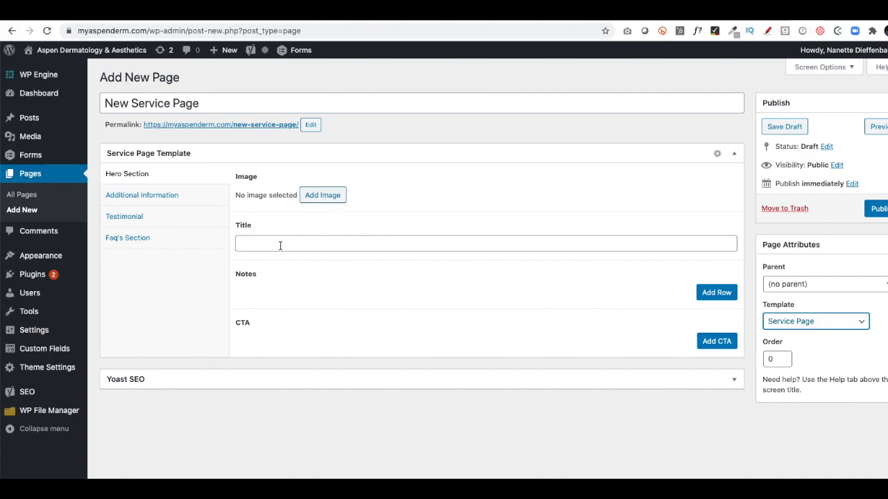
In the new page's Hero Section, add an empty Notes row and a CTA titled "Start Today" with Form ID / Link 1.
{"action": "left_click", "coordinate": [718, 292]}
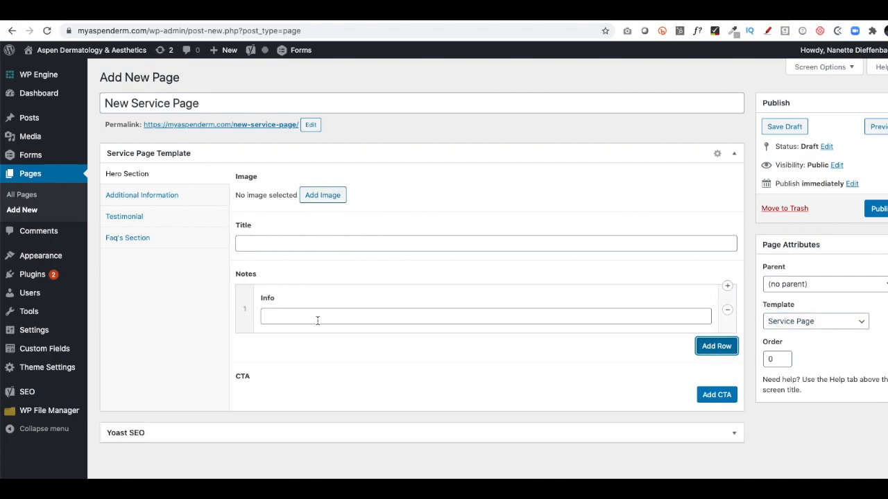
{"action": "left_click", "coordinate": [717, 395]}
{"action": "scroll", "coordinate": [437, 354], "scroll_direction": "down", "scroll_amount": 1}
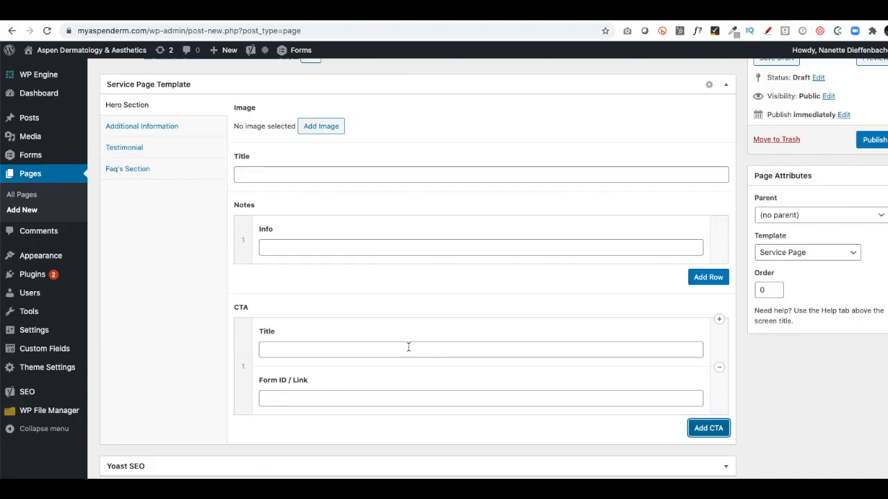
{"action": "left_click", "coordinate": [333, 351]}
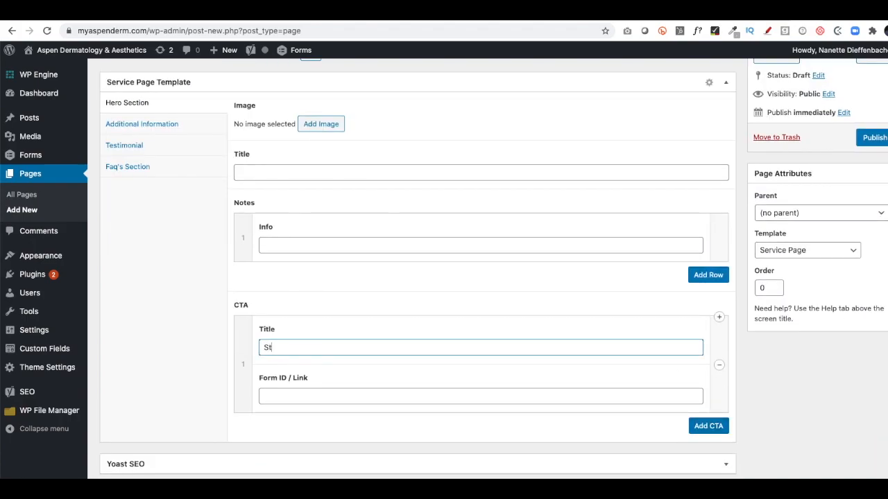
{"action": "type", "text": "Start Today"}
{"action": "key", "text": "Tab"}
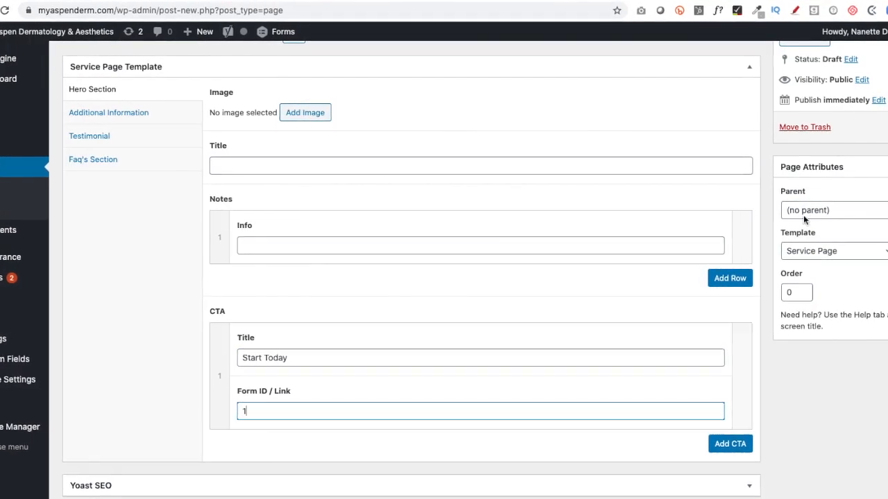
Move the New Service Page draft to the trash.
{"action": "scroll", "coordinate": [791, 222], "scroll_direction": "up", "scroll_amount": 1}
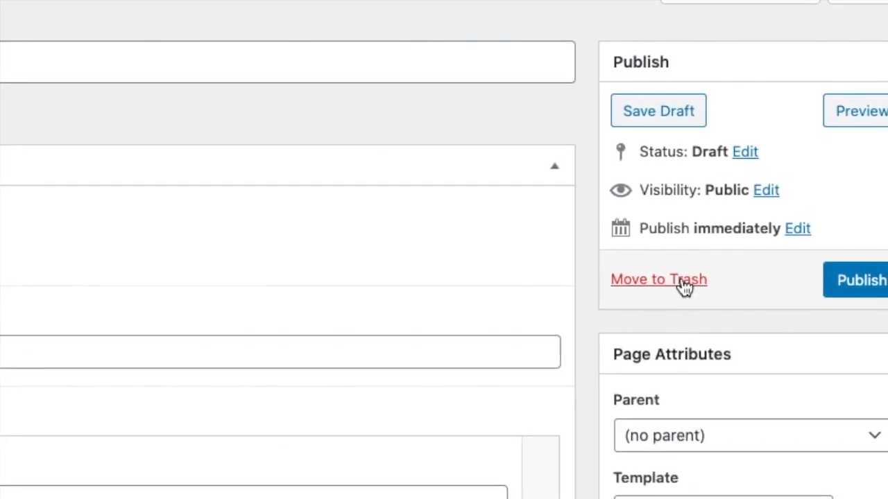
{"action": "left_click", "coordinate": [685, 286]}
{"action": "left_click", "coordinate": [409, 208]}
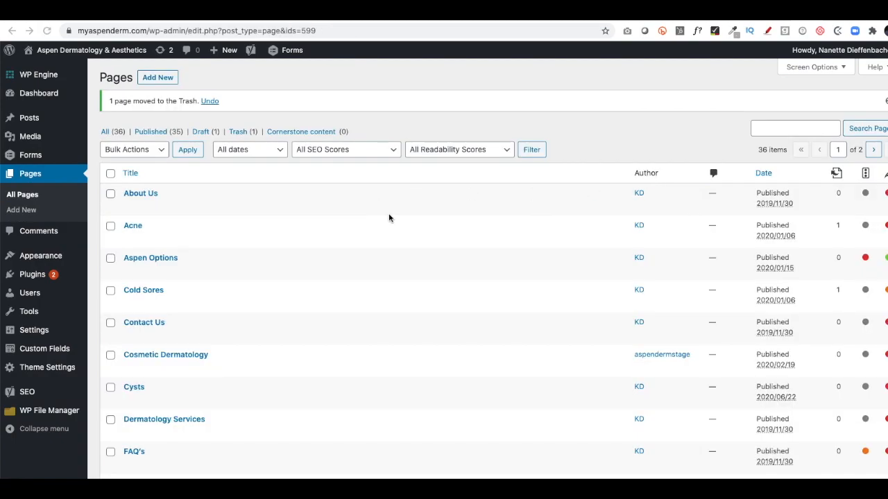
Look over the list of existing pages and examine the template sections on the About Us page's edit screen.
{"action": "scroll", "coordinate": [397, 211], "scroll_direction": "down", "scroll_amount": 1}
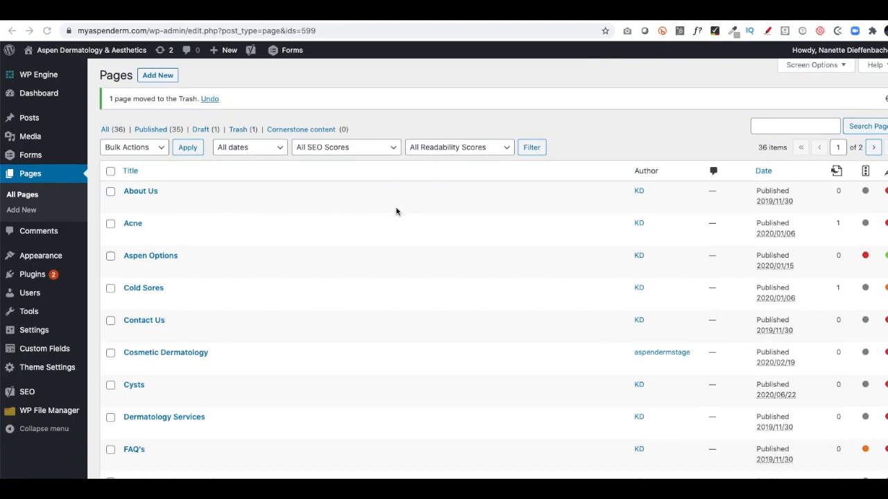
{"action": "scroll", "coordinate": [185, 314], "scroll_direction": "down", "scroll_amount": 1}
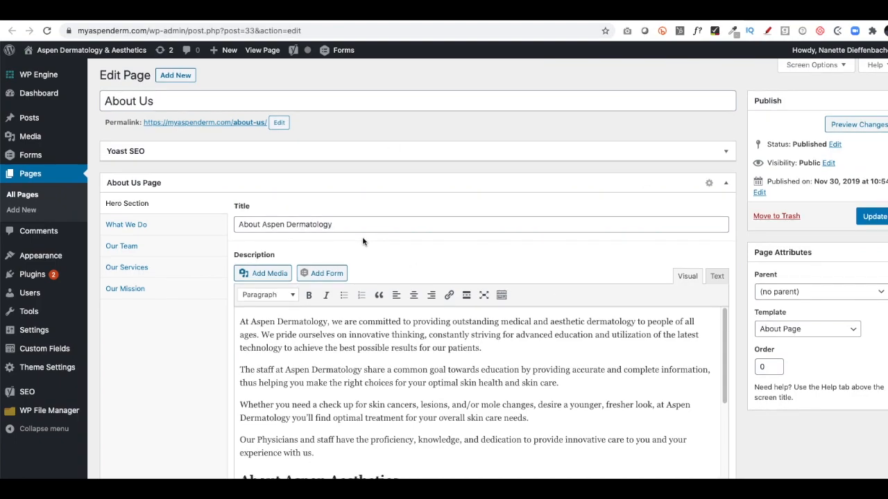
{"action": "scroll", "coordinate": [363, 240], "scroll_direction": "down", "scroll_amount": 1}
{"action": "scroll", "coordinate": [135, 188], "scroll_direction": "down", "scroll_amount": 1}
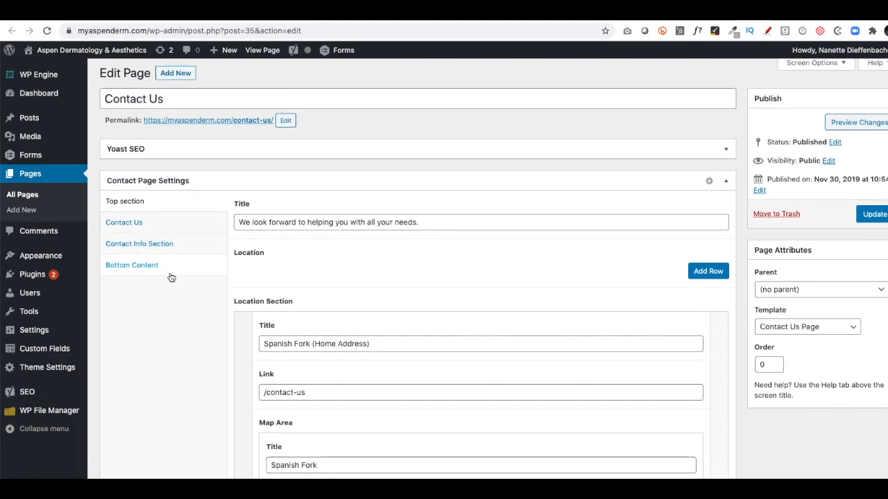
Examine the Contact Us page's Contact Page Settings, reviewing each office entry's title, address, image, map link and CTA fields.
{"action": "scroll", "coordinate": [201, 277], "scroll_direction": "down", "scroll_amount": 3}
{"action": "scroll", "coordinate": [230, 279], "scroll_direction": "down", "scroll_amount": 20}
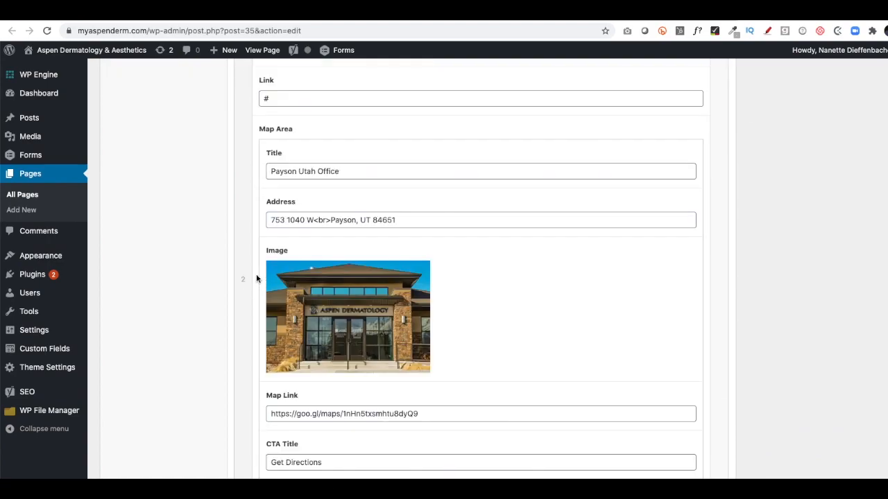
{"action": "scroll", "coordinate": [258, 278], "scroll_direction": "down", "scroll_amount": 20}
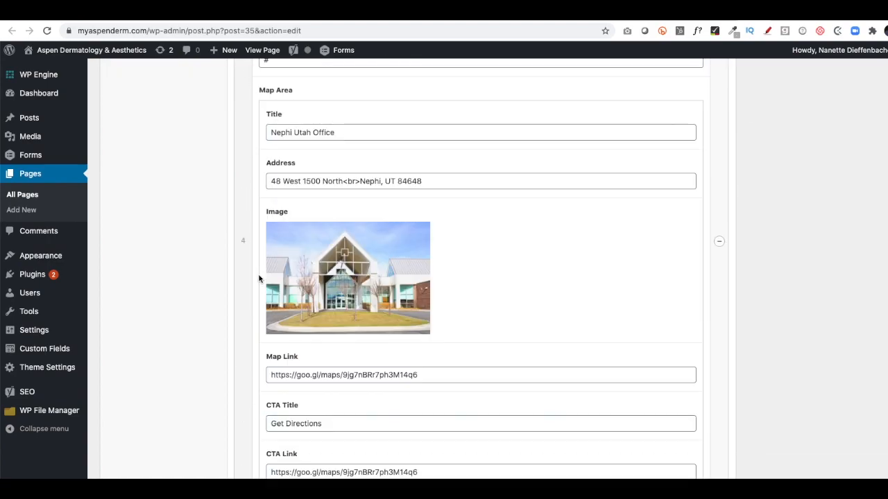
{"action": "scroll", "coordinate": [258, 278], "scroll_direction": "down", "scroll_amount": 20}
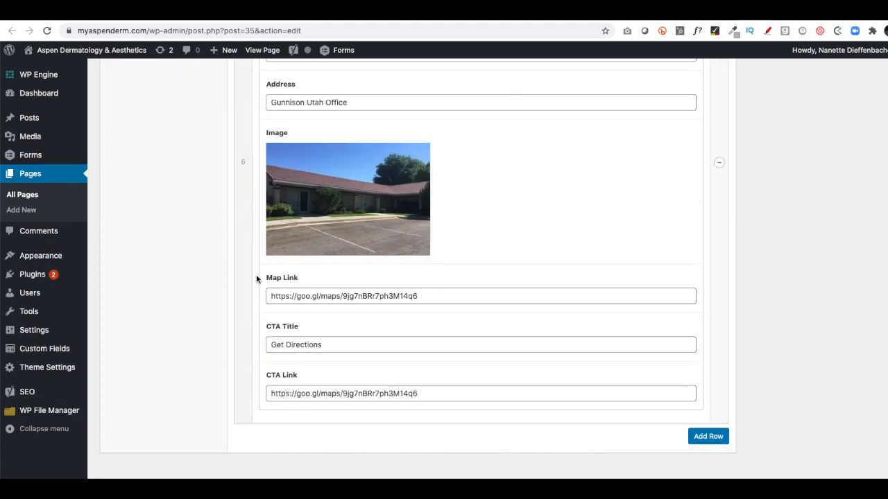
{"action": "scroll", "coordinate": [256, 279], "scroll_direction": "up", "scroll_amount": 20}
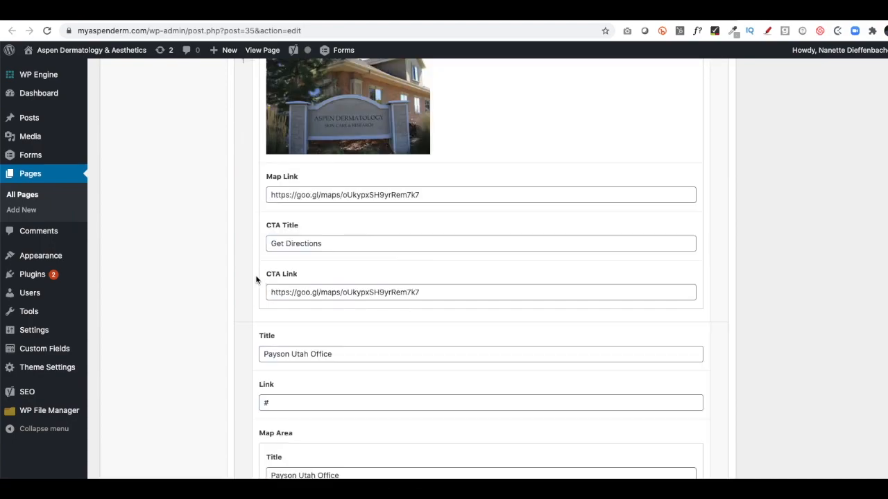
{"action": "scroll", "coordinate": [256, 279], "scroll_direction": "up", "scroll_amount": 15}
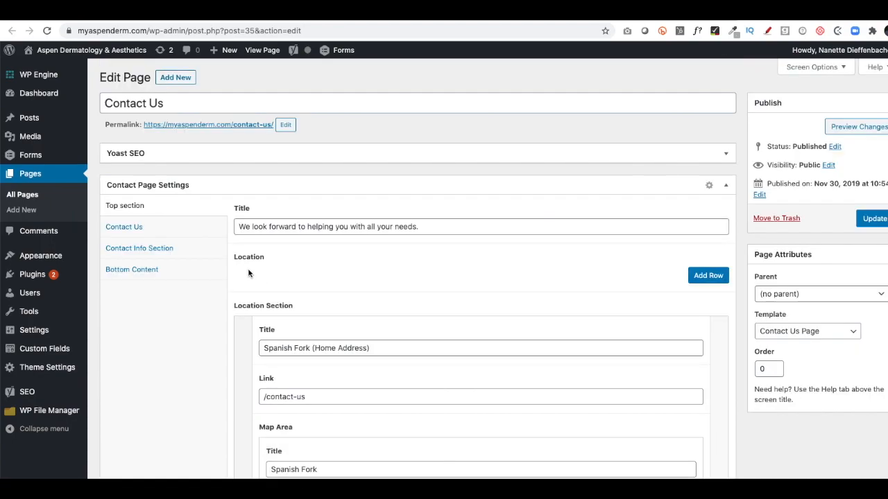